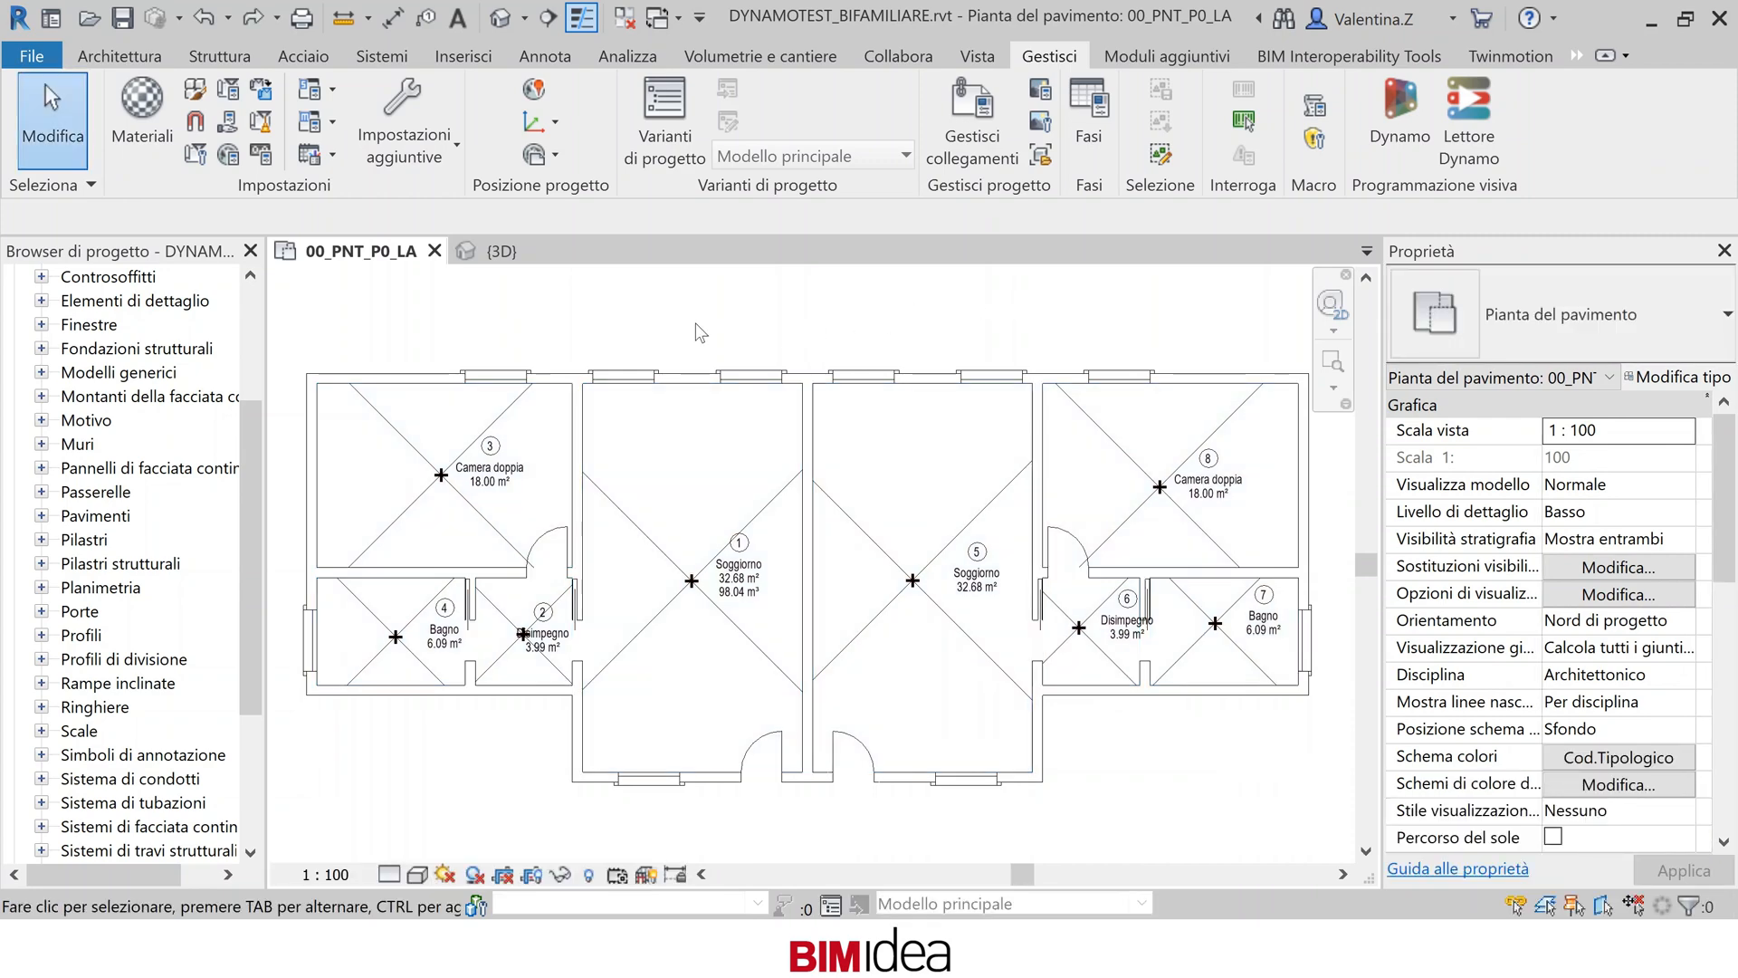
In the 3D view, run the Dynamo Player script CREA volume locali_4 and inspect the 5_Soggiorno mass it creates
left_click(496, 252)
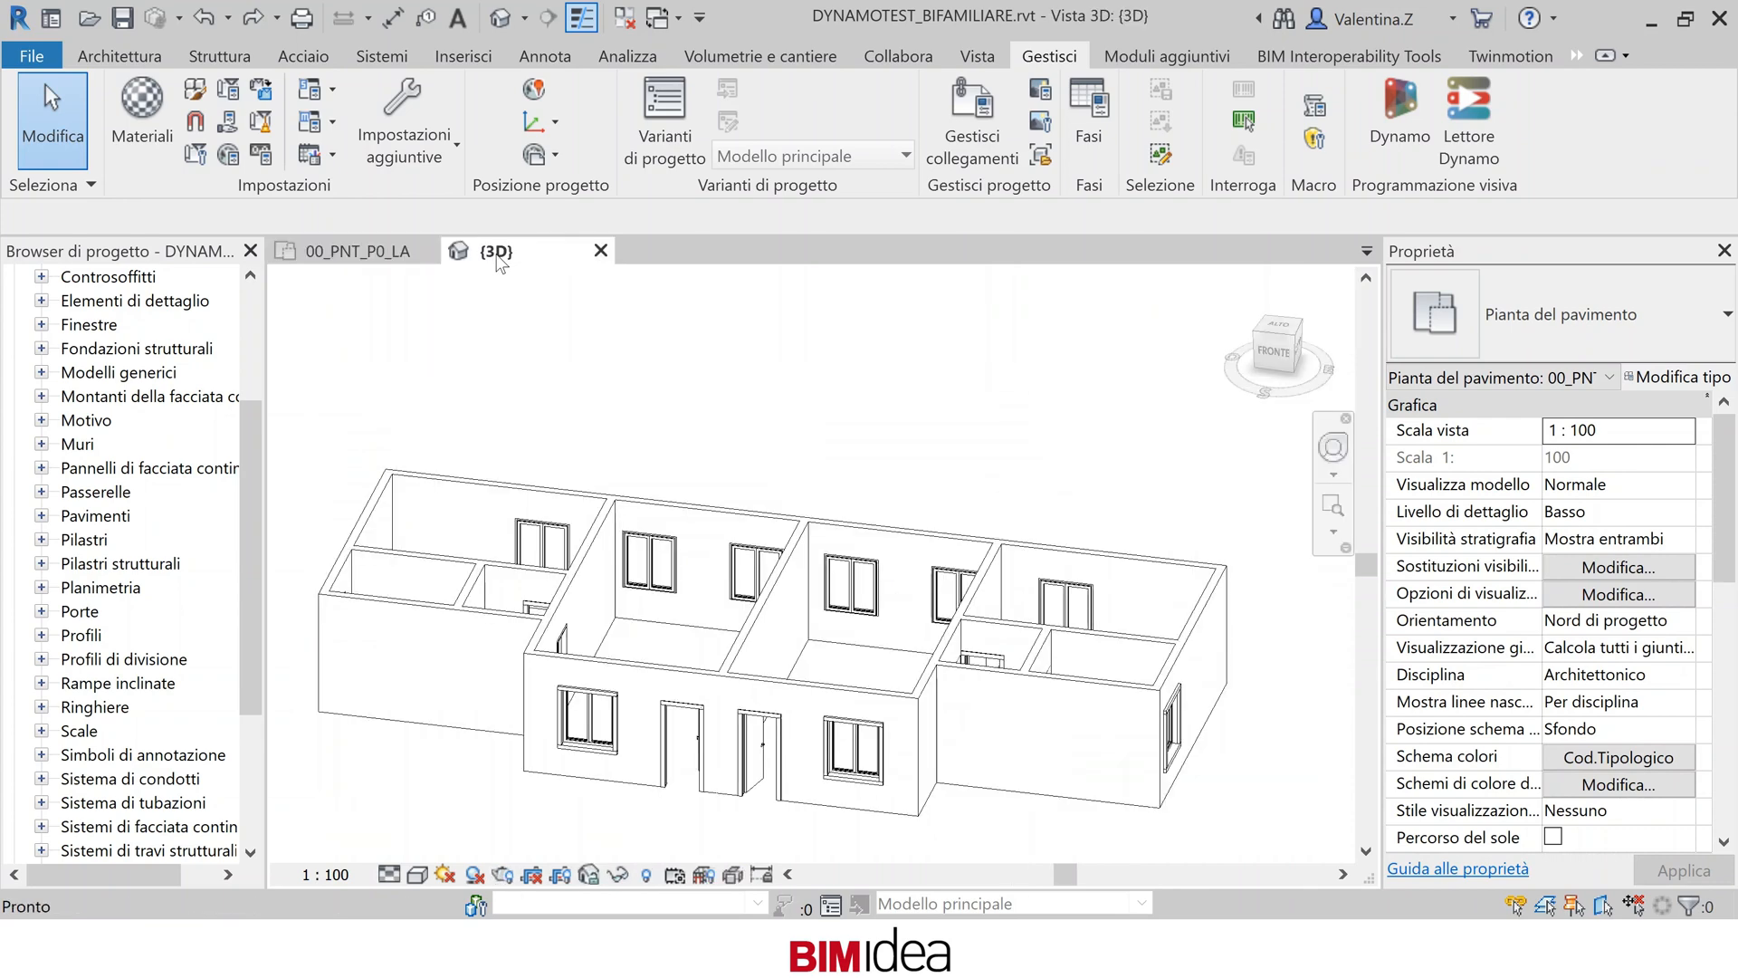
left_click(1480, 100)
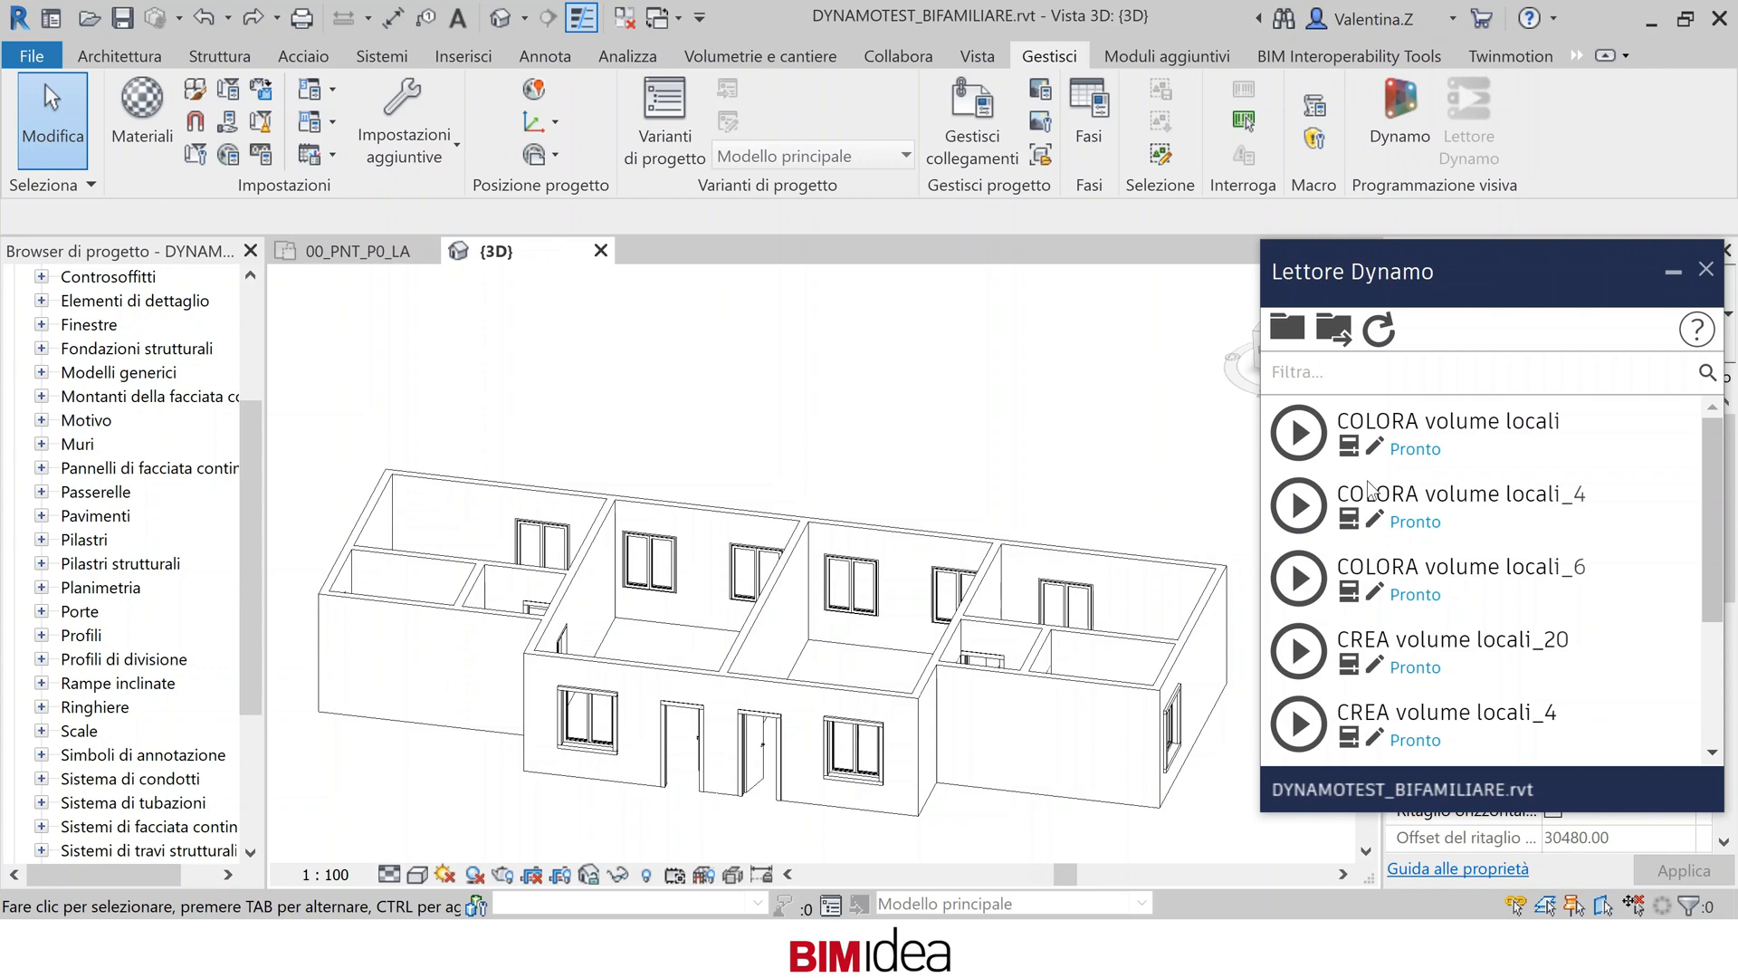
left_click(1301, 729)
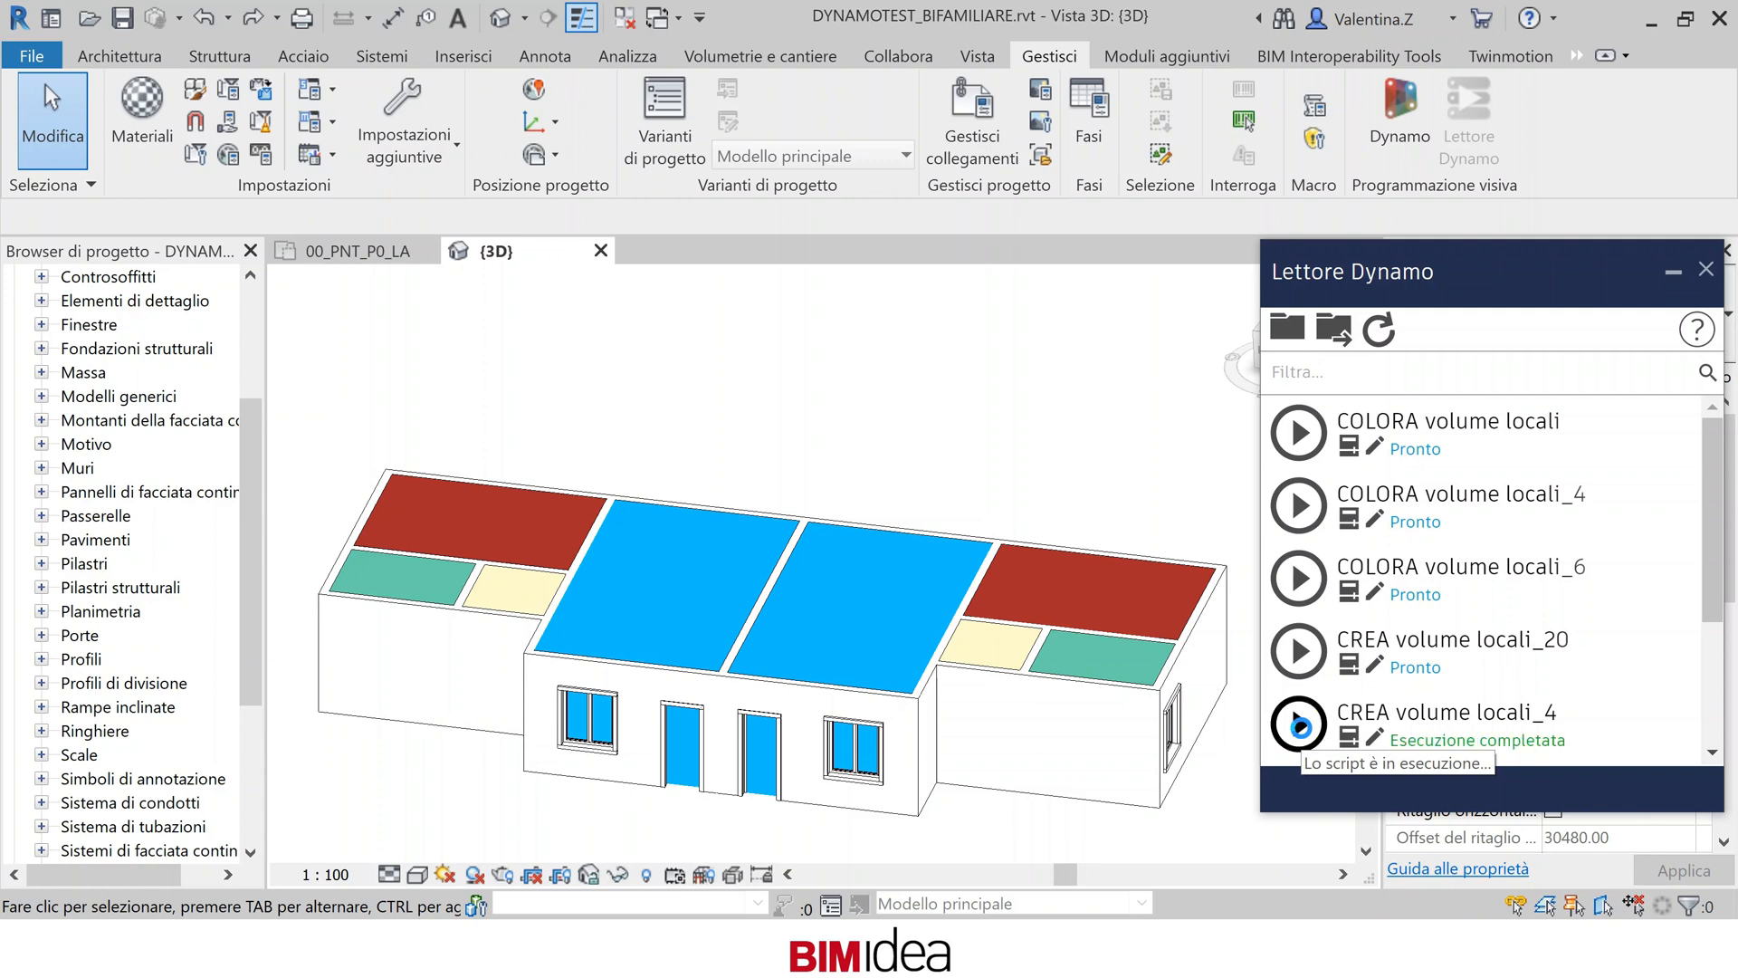
left_click(1706, 269)
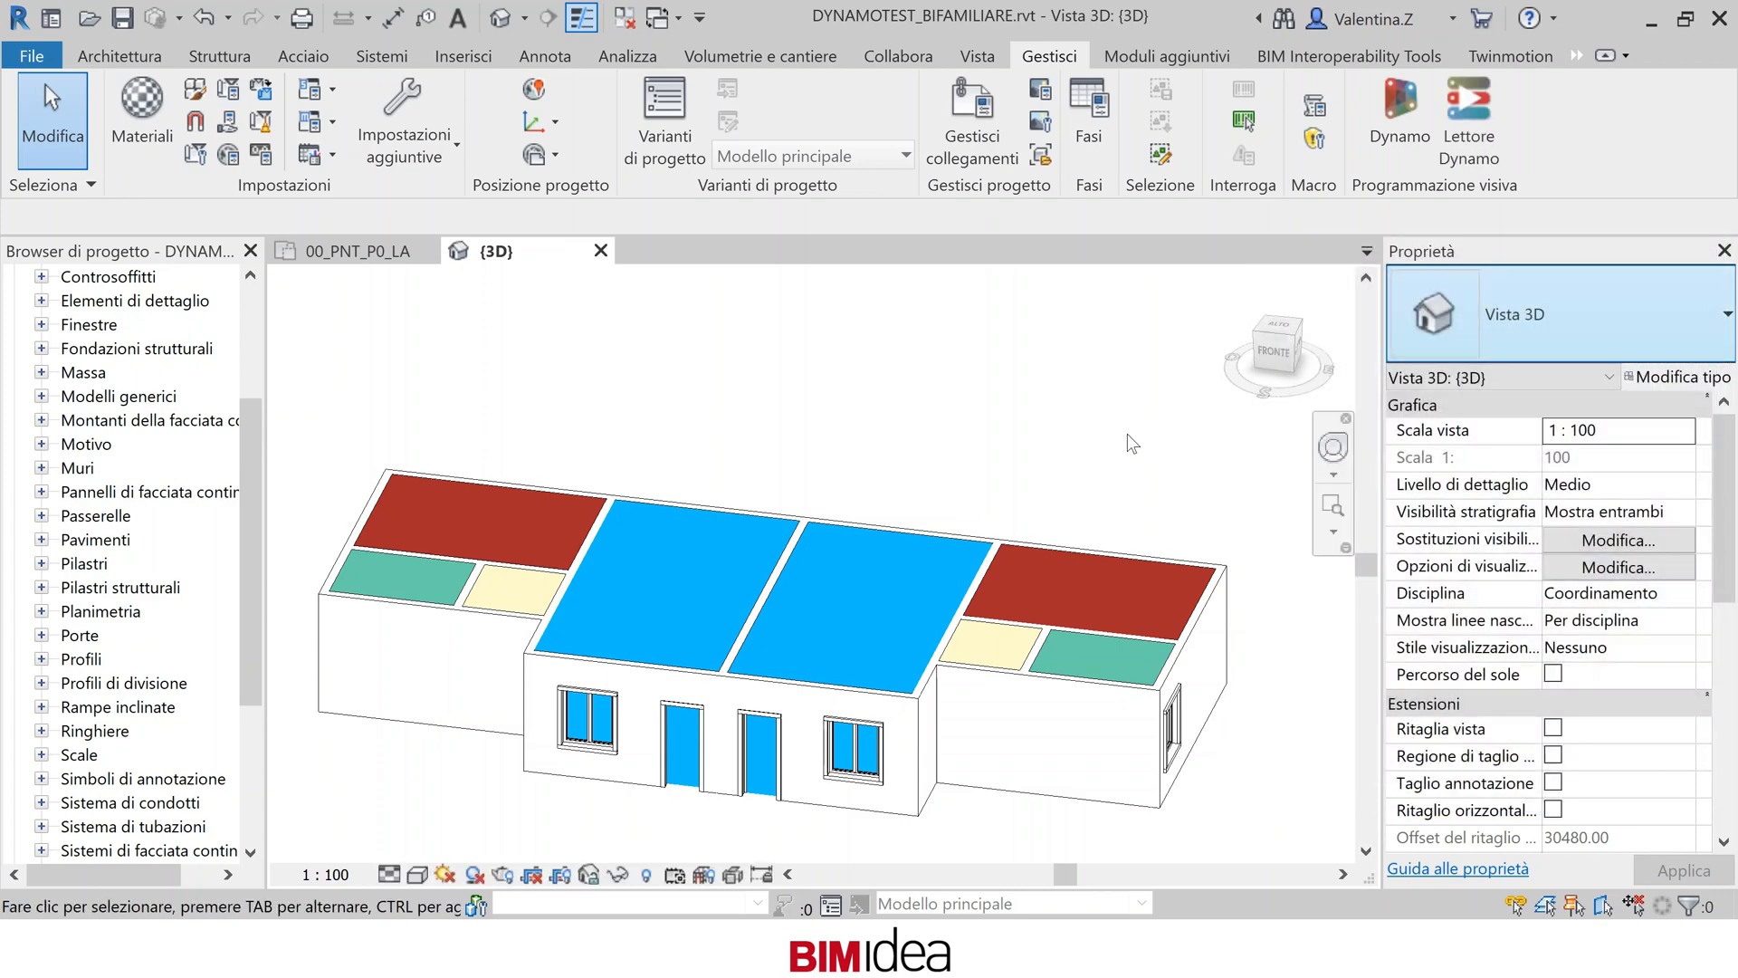
left_click(788, 630)
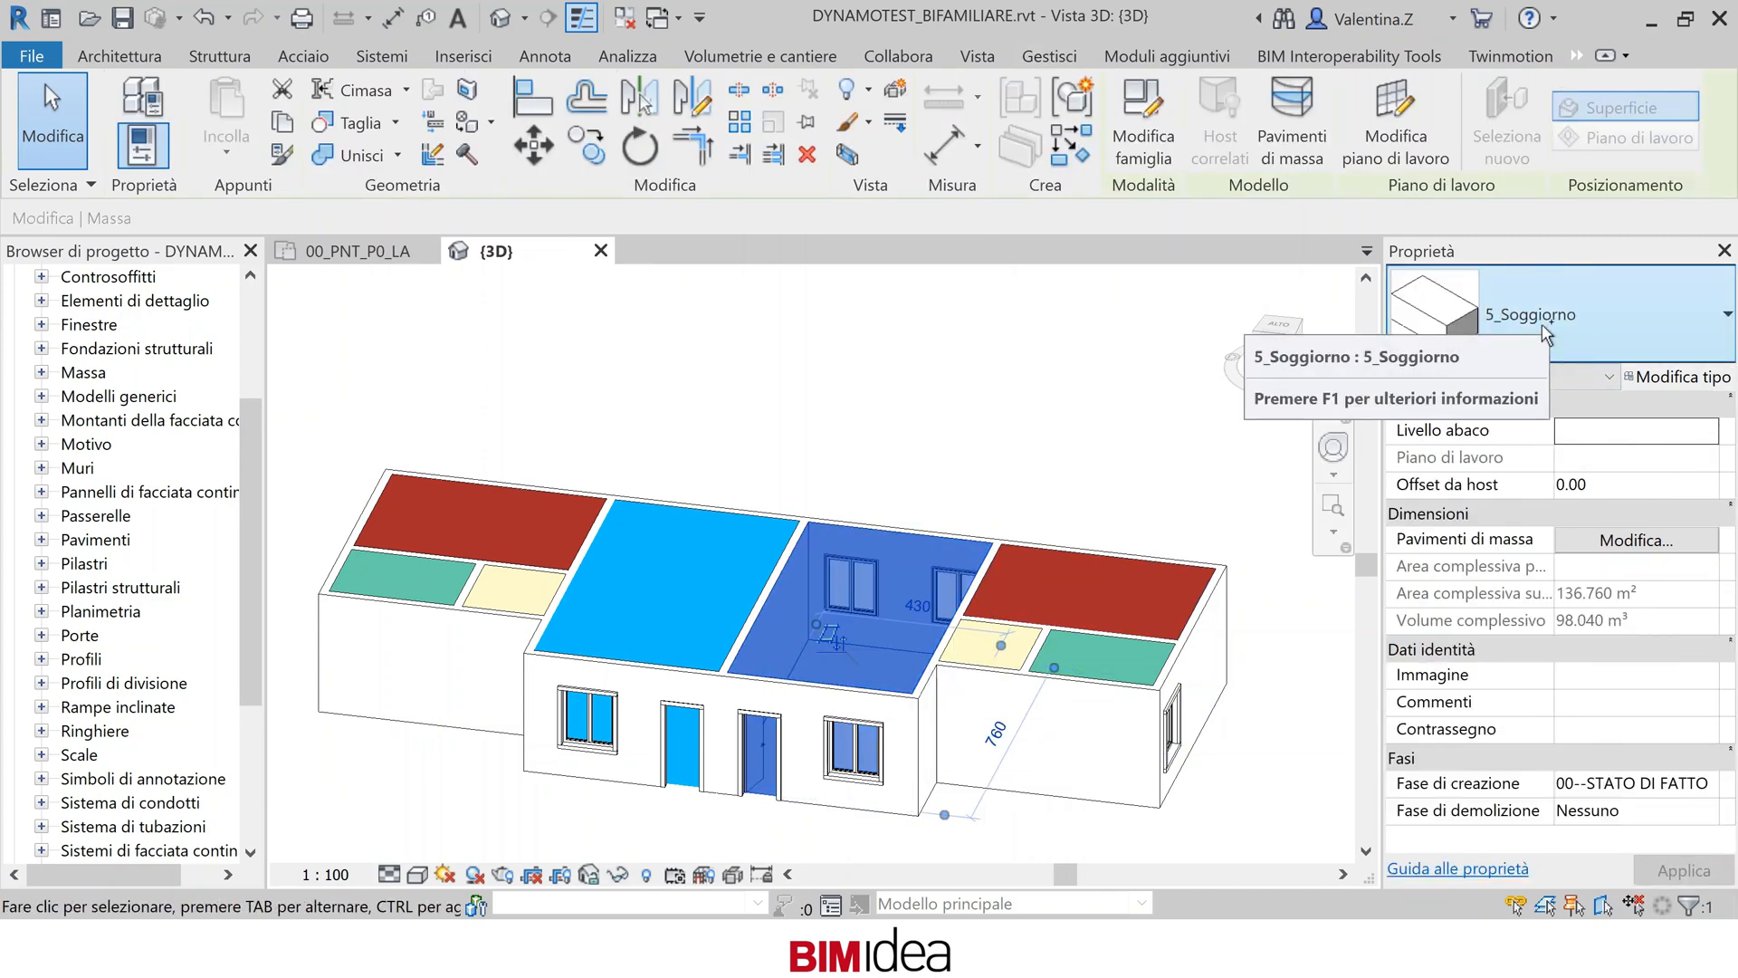
left_click(1188, 501)
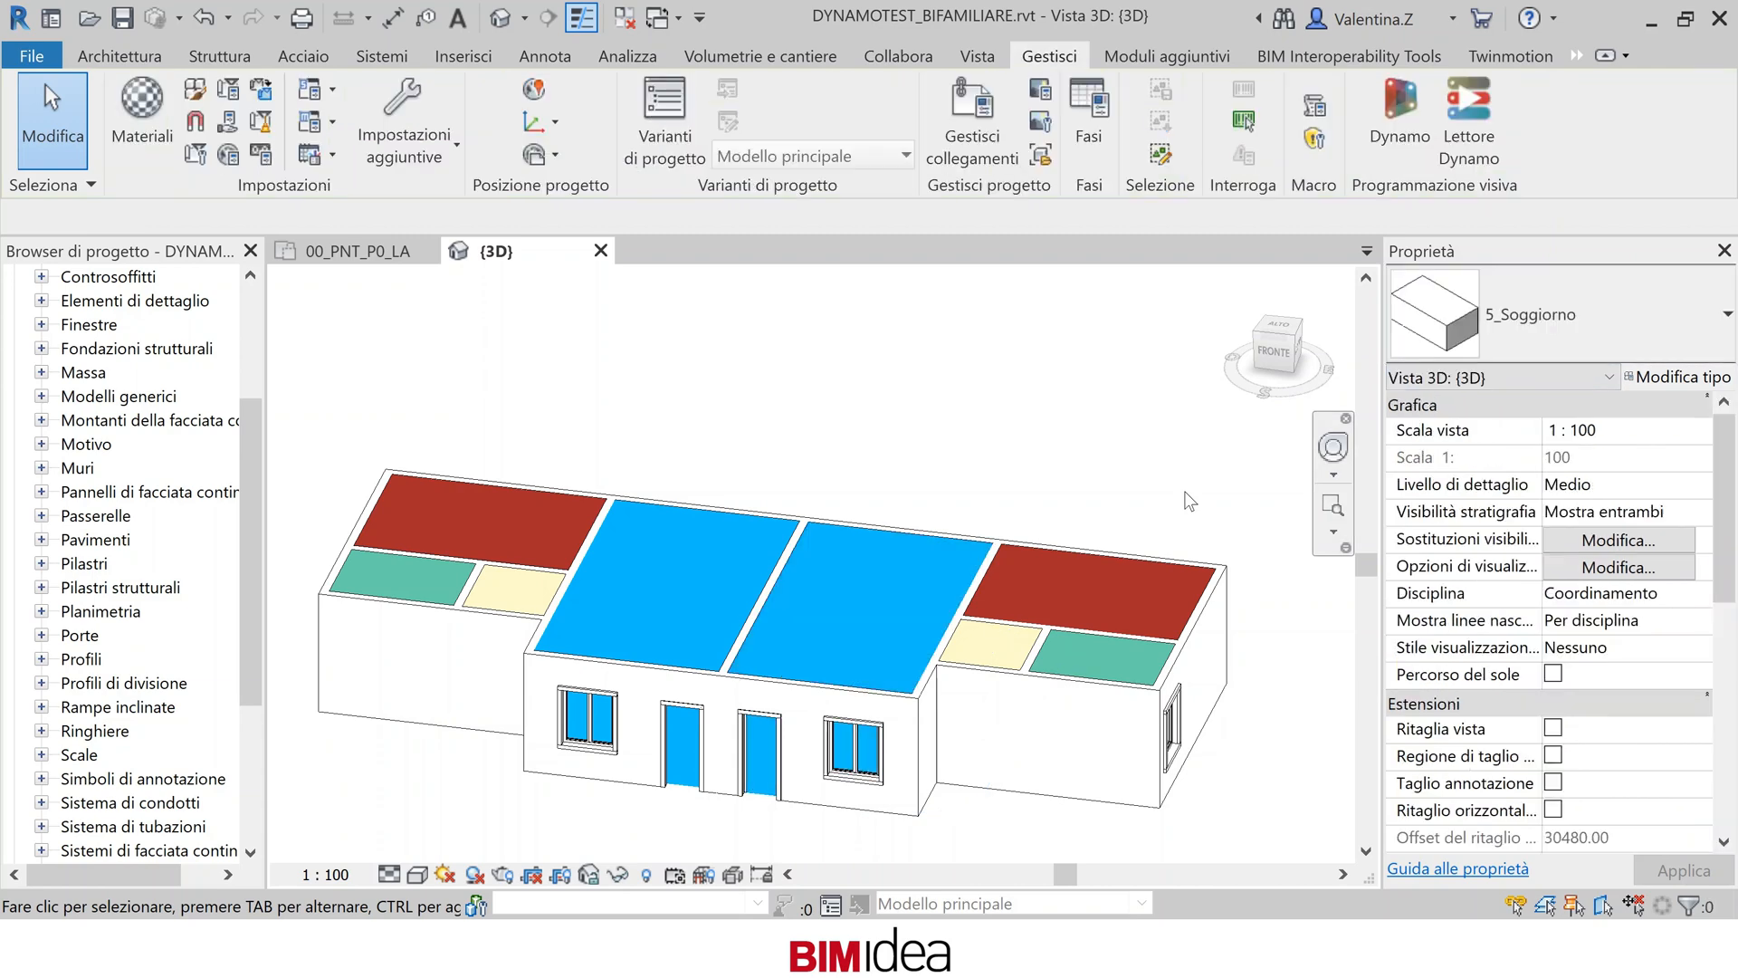
Override the 3D view's visibility so that Massa is the only model category shown
key("v")
key("v")
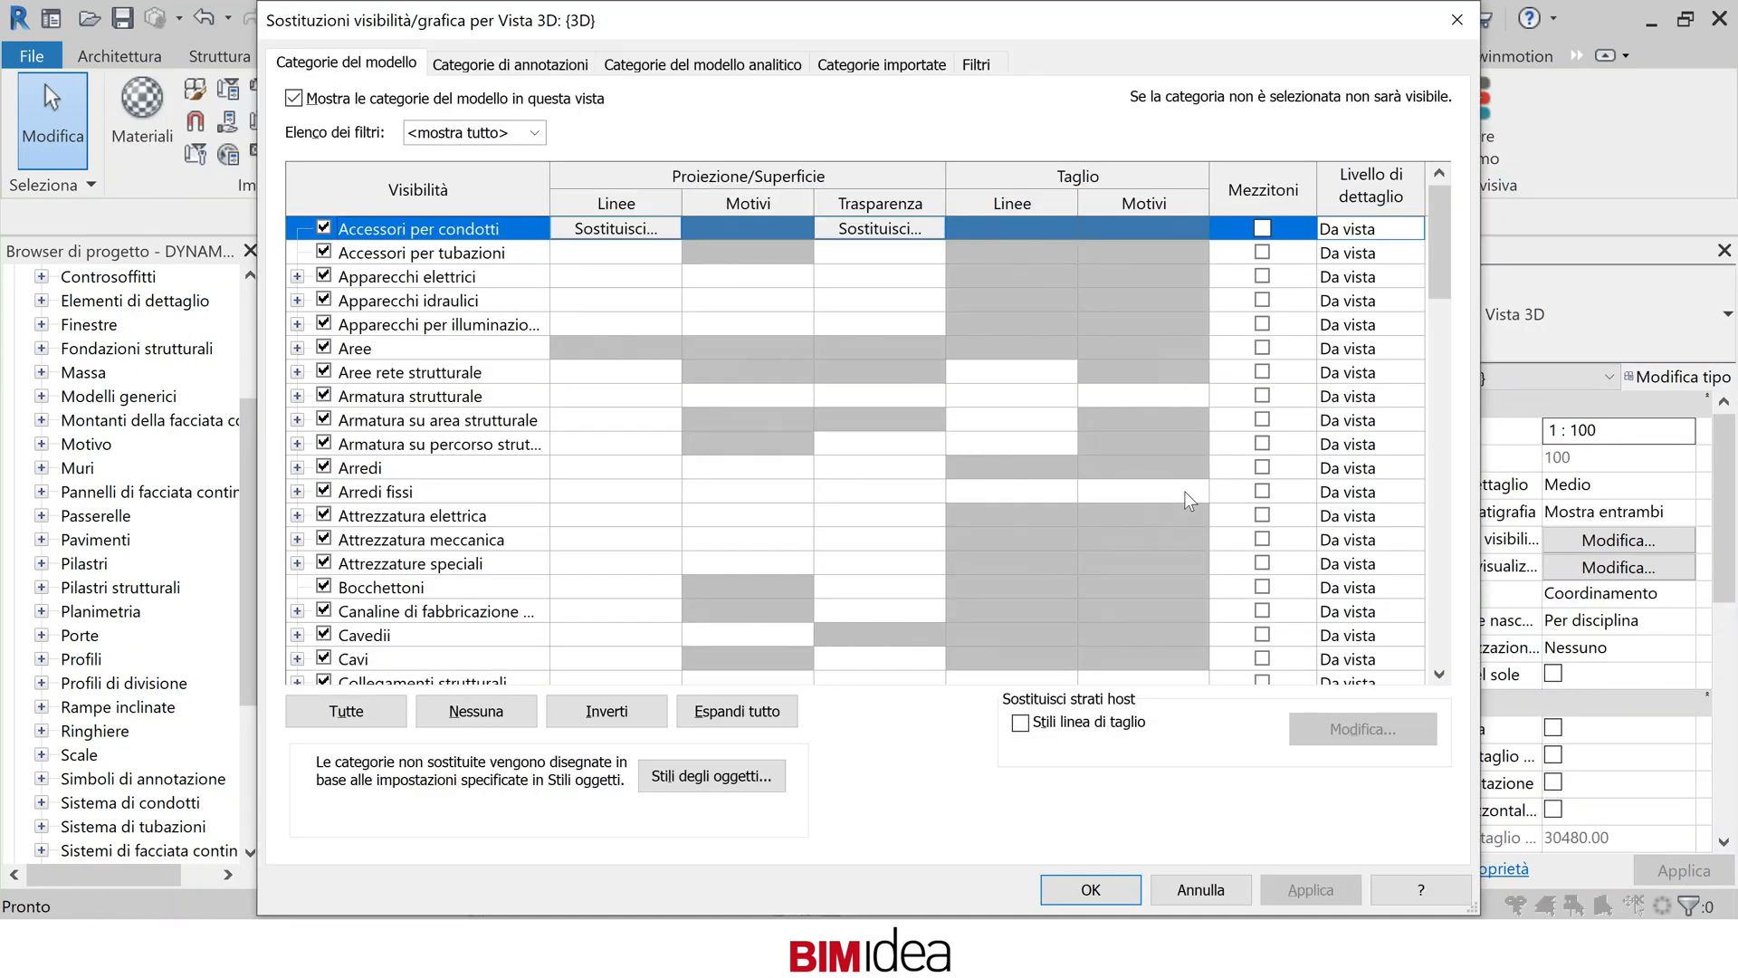
left_click(346, 713)
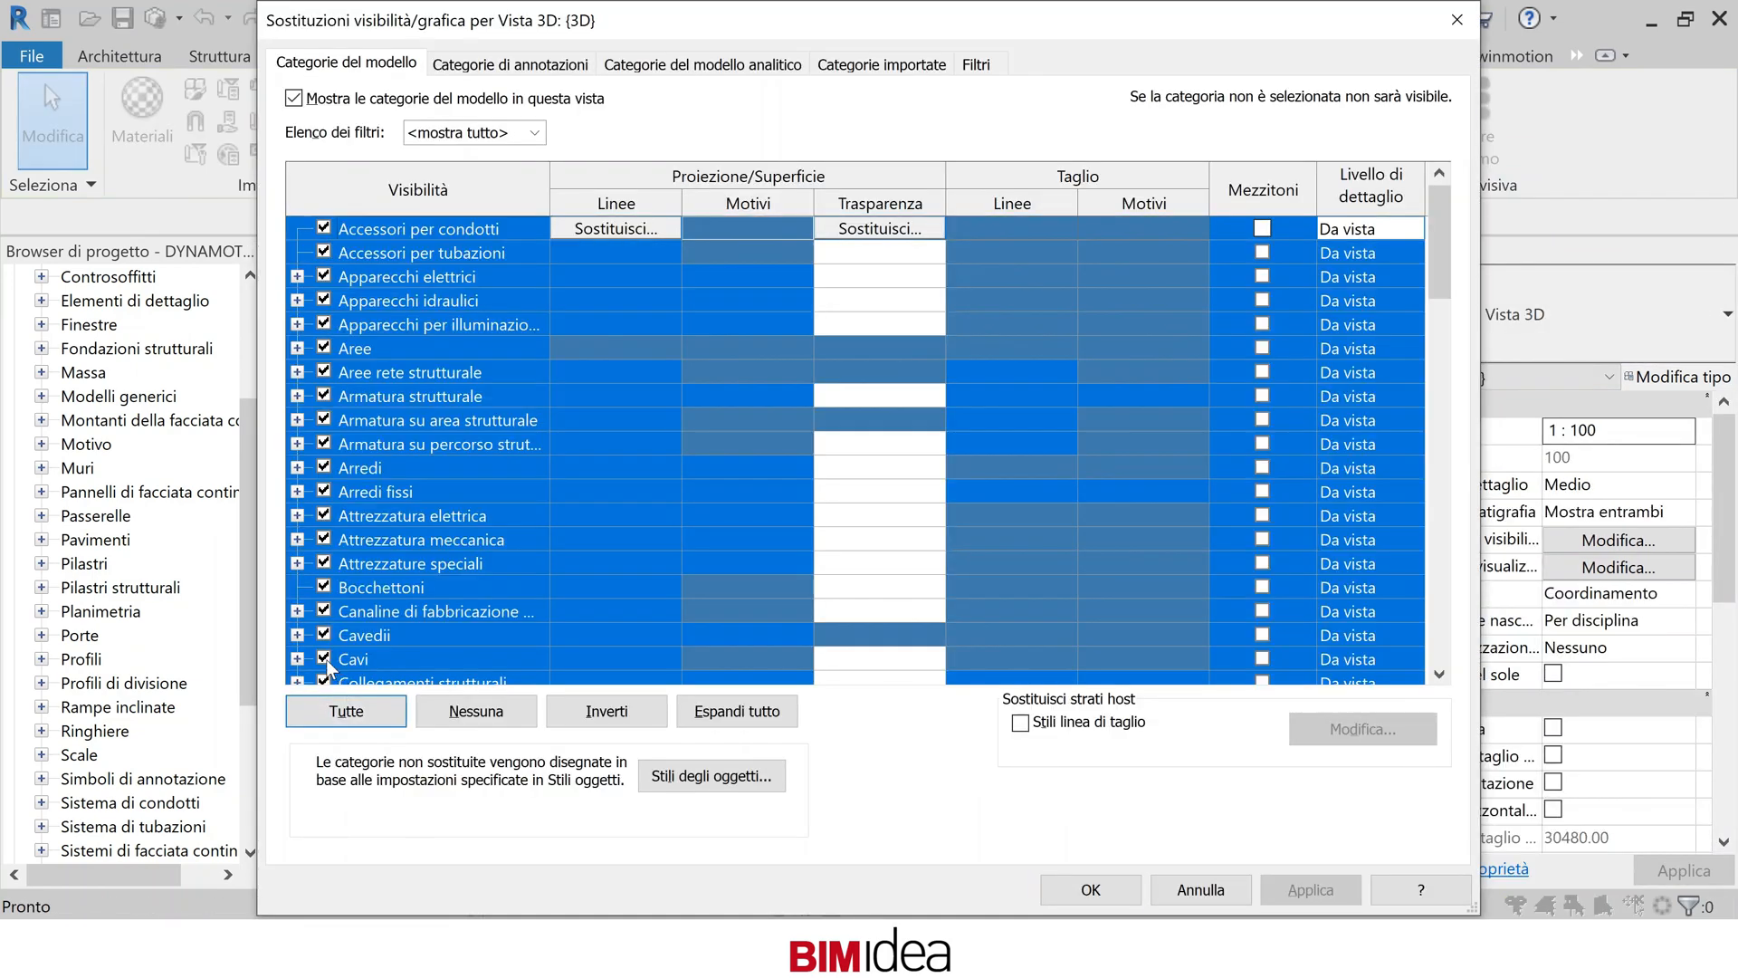
left_click(323, 658)
key("m")
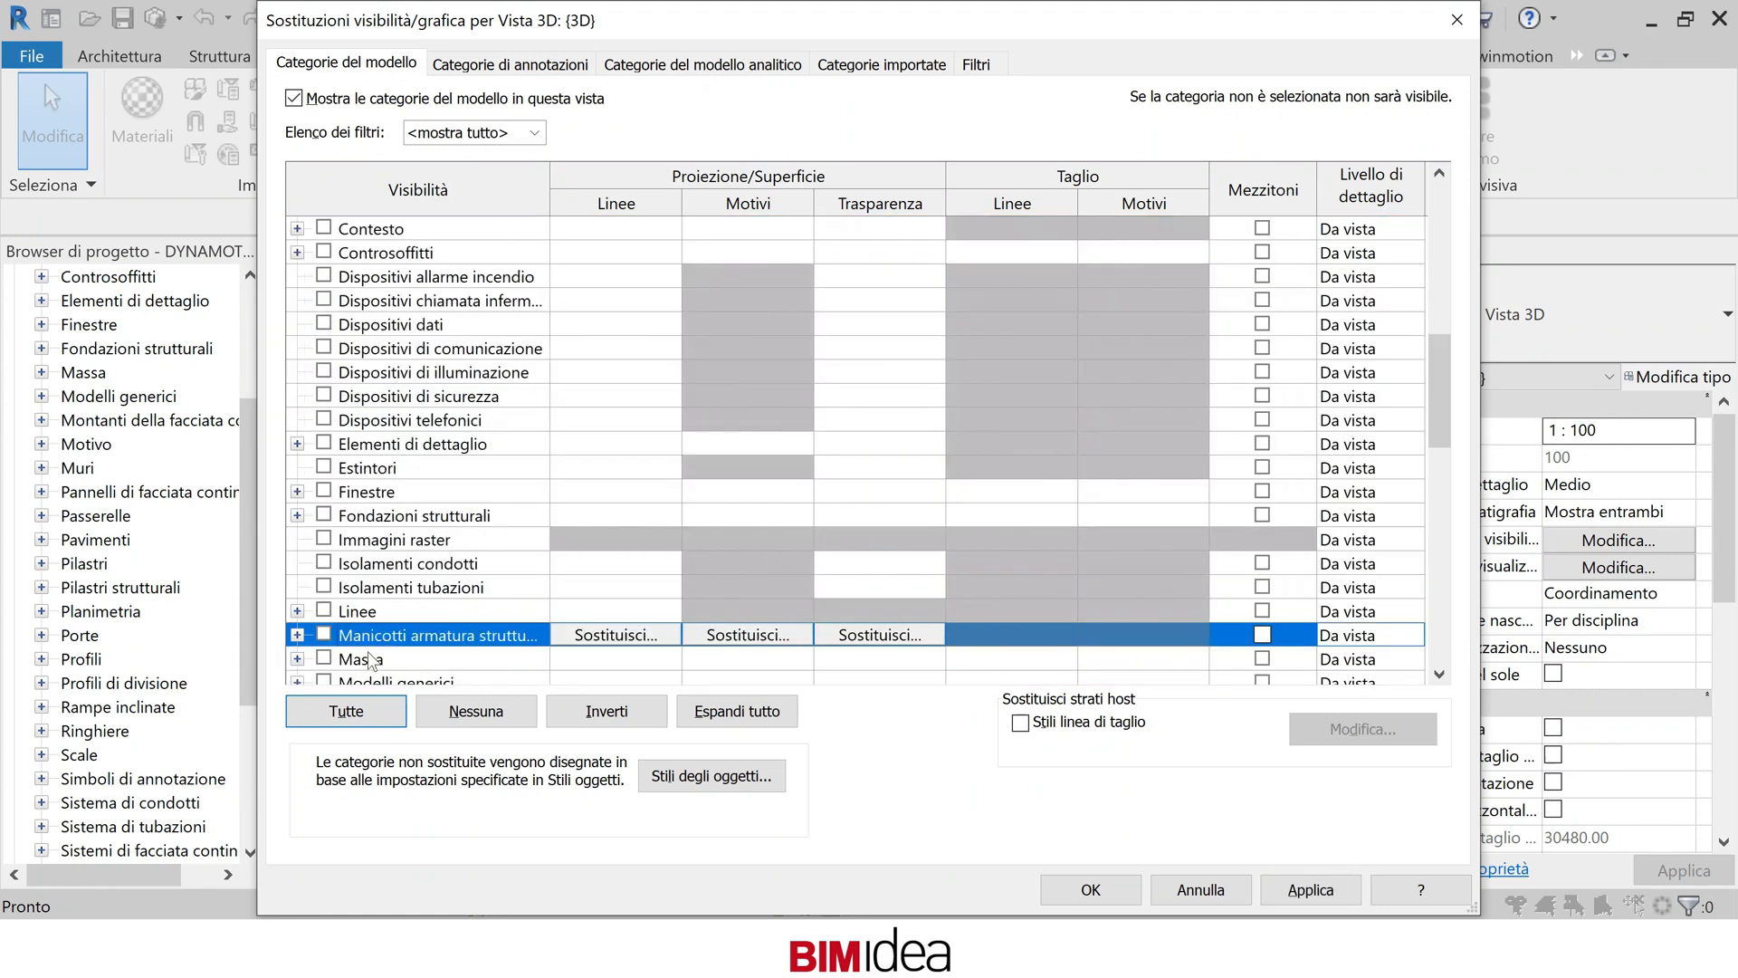
scroll(368, 653, "down", 1)
left_click(324, 635)
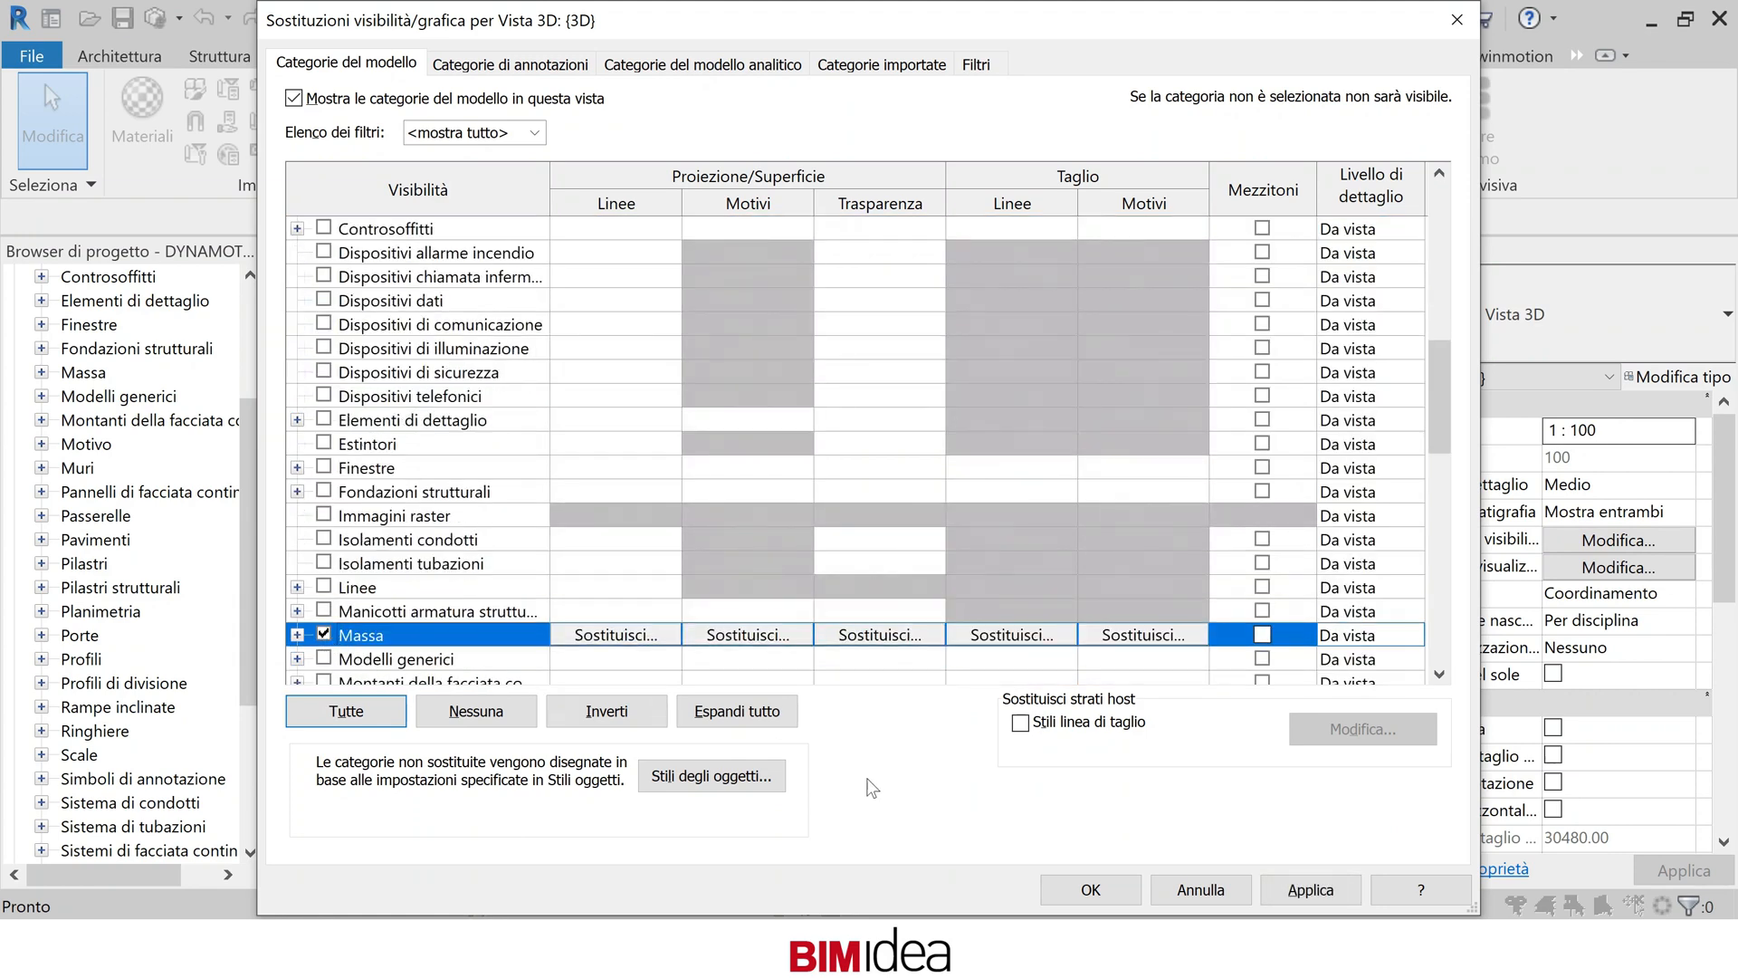
left_click(1059, 882)
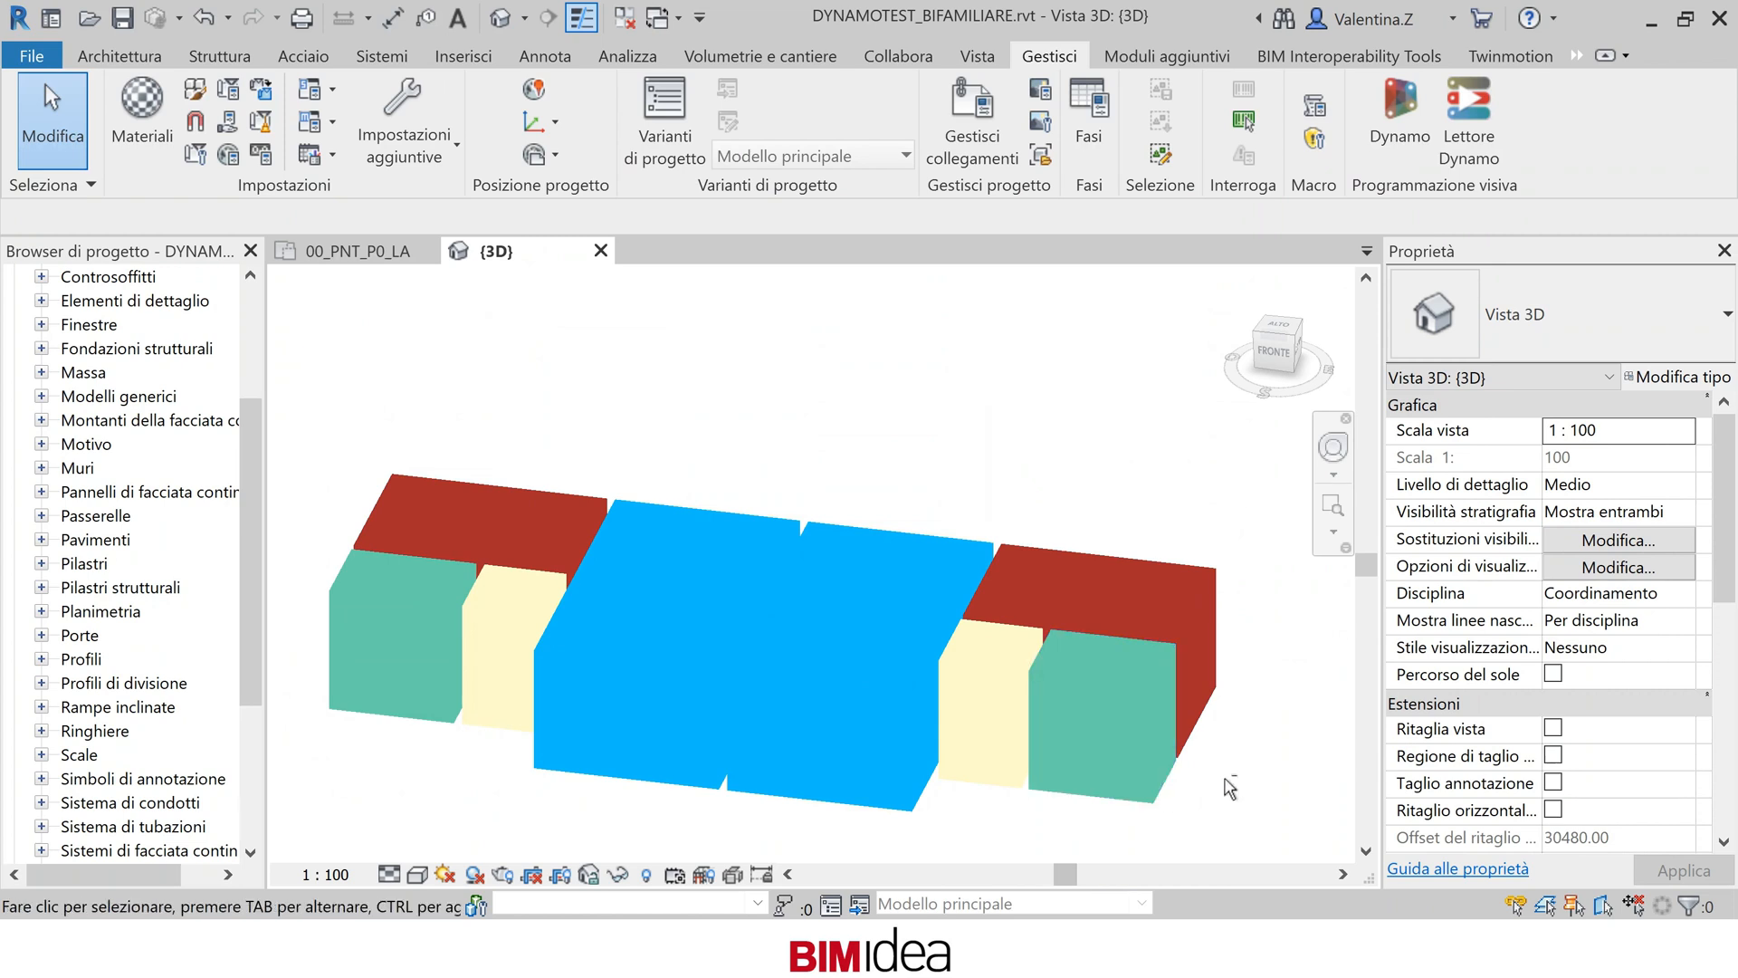
Examine the 4_Bagno mass and the project's mass families from 1_Soggiorno to 8_Camera doppia
middle_click_drag(1144, 808, 264, 796, "shift")
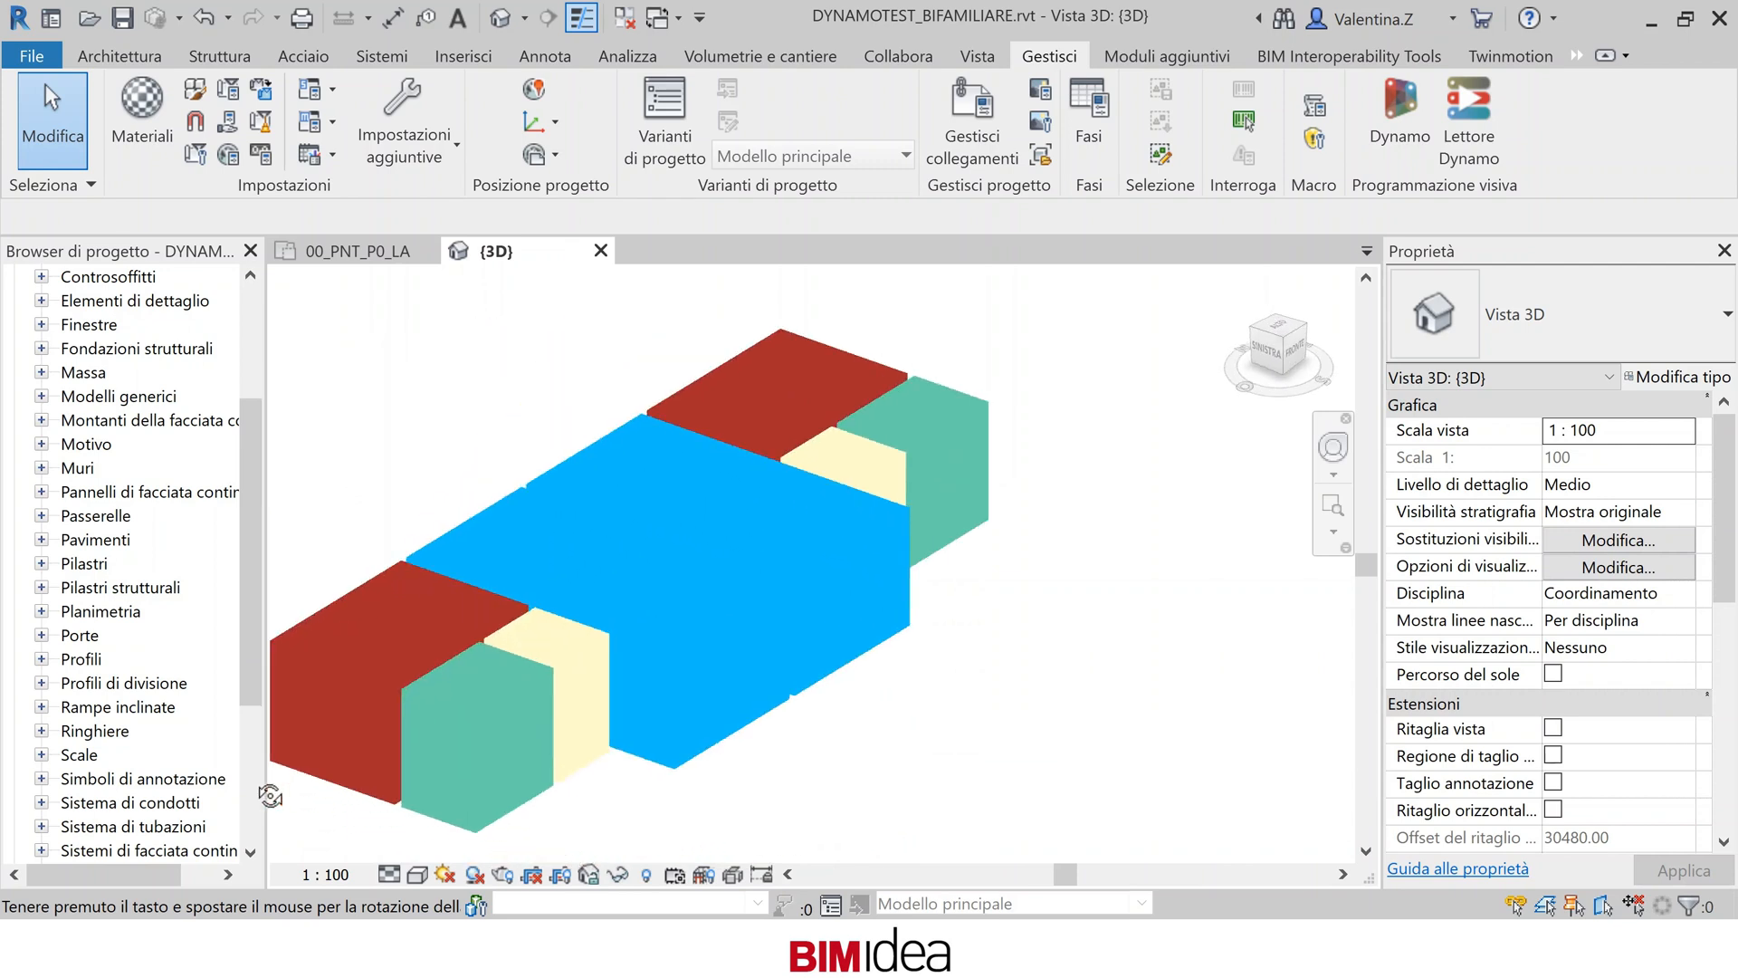
left_click(471, 763)
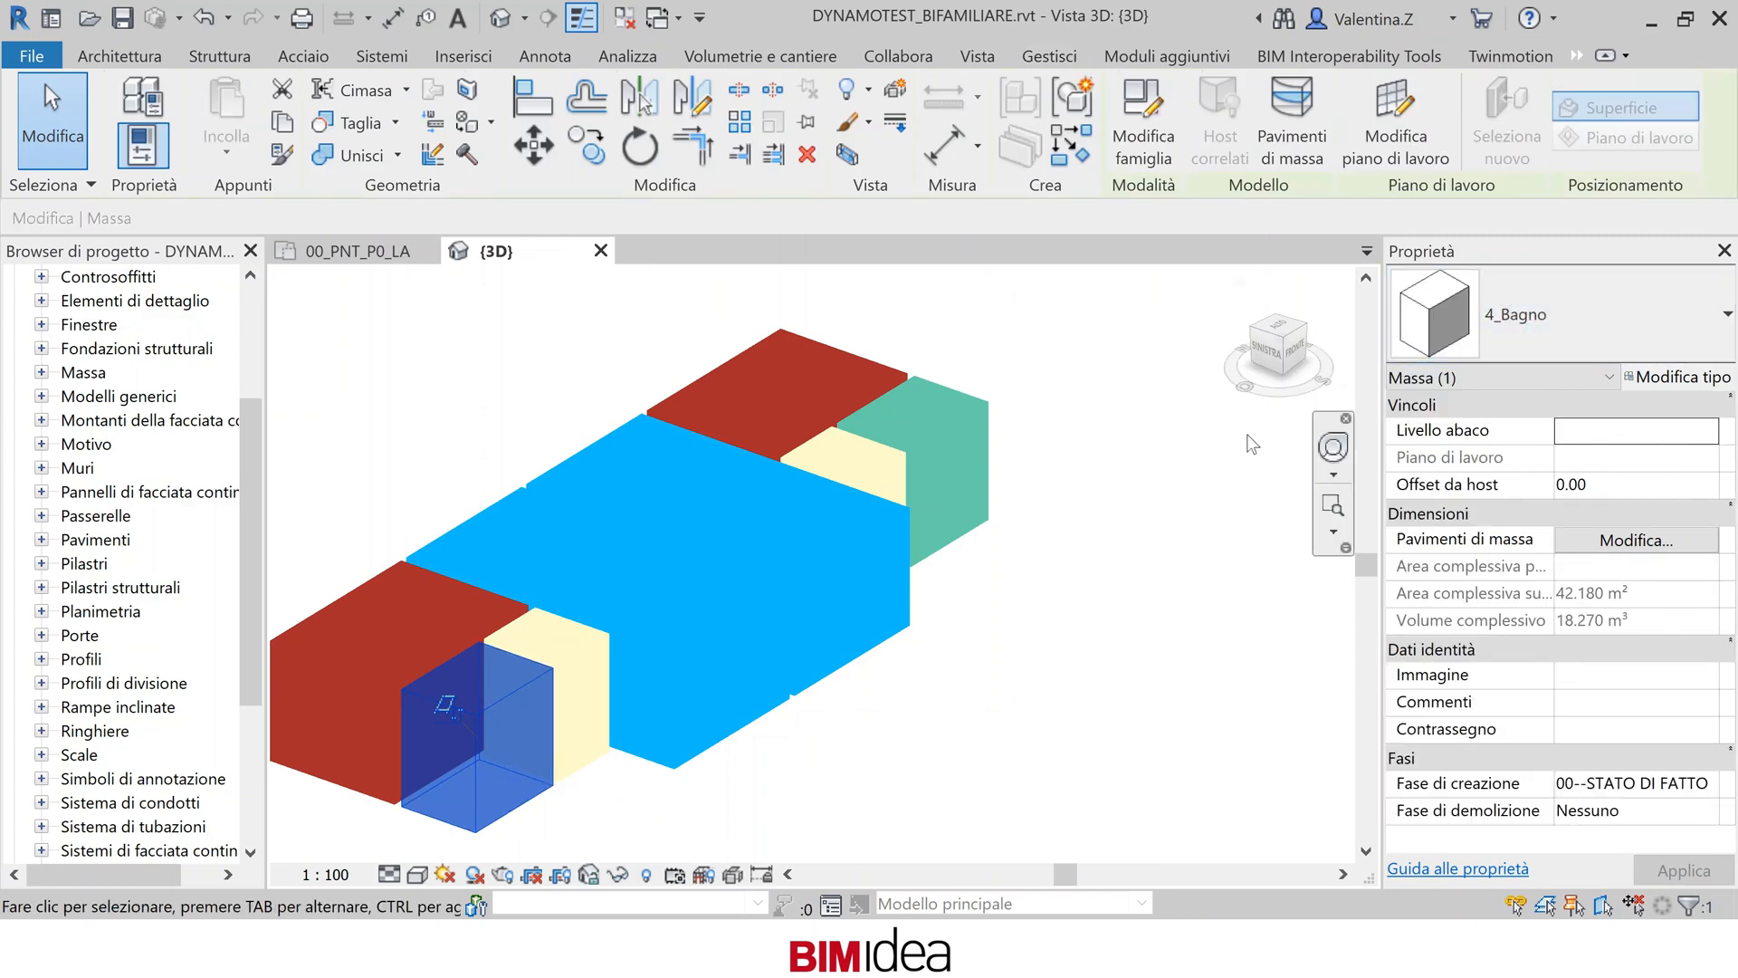
left_click(42, 372)
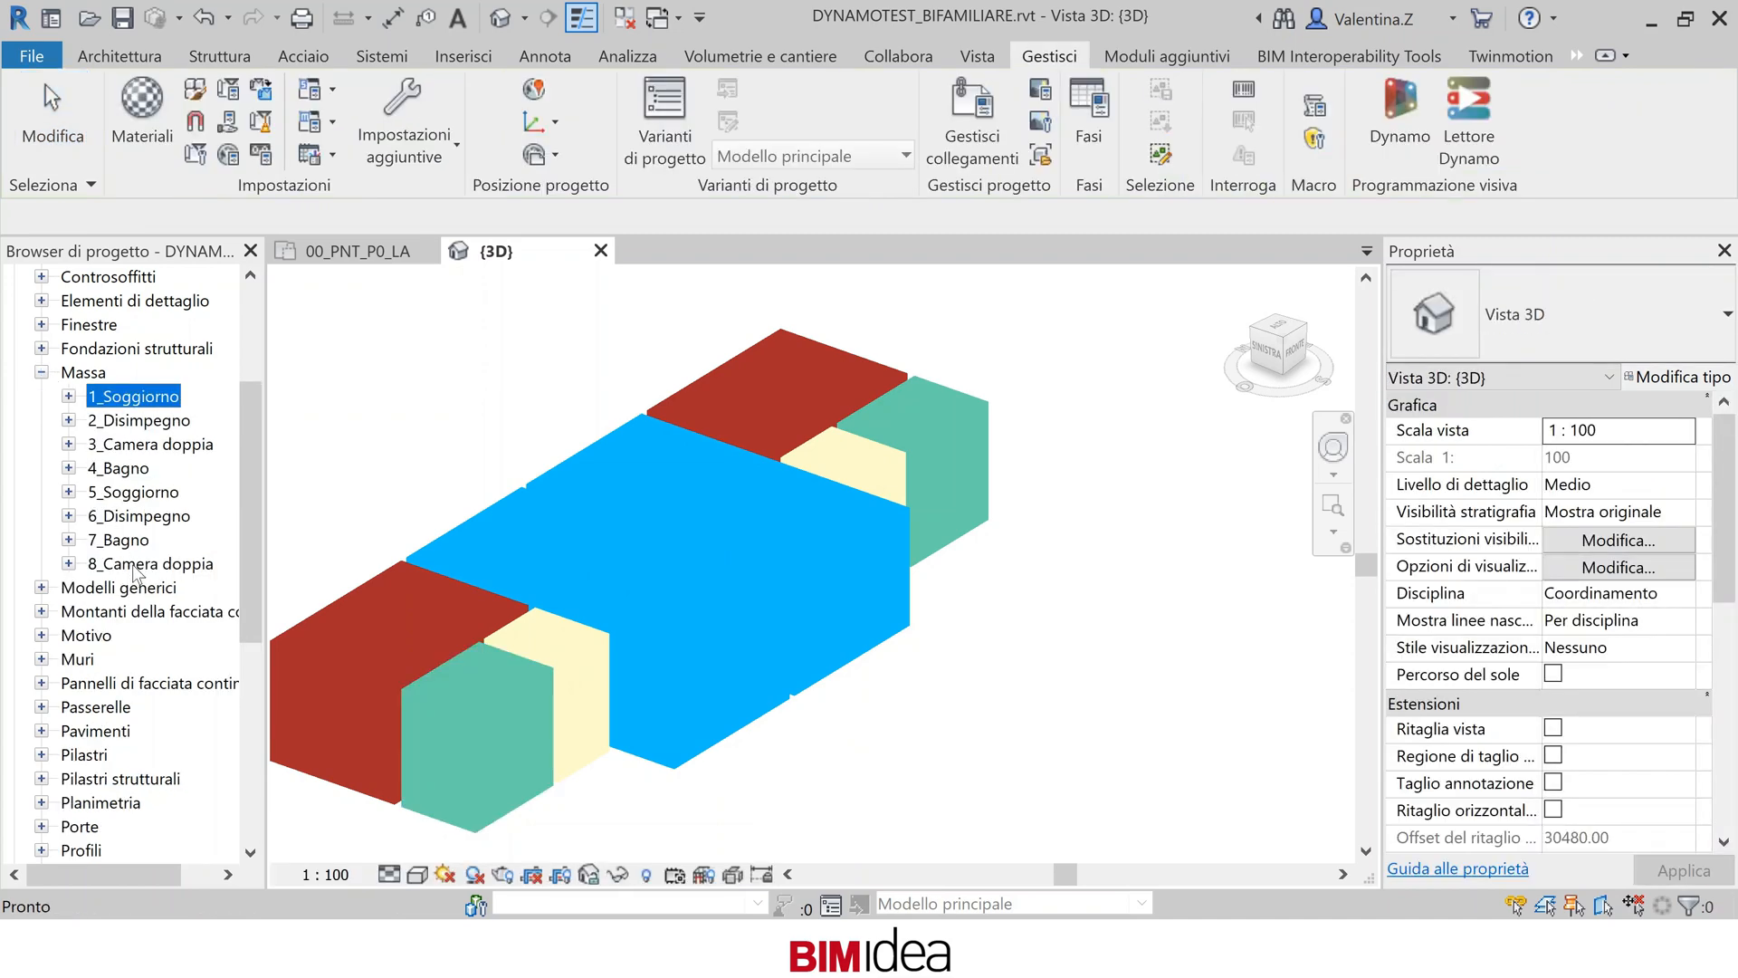
left_click(136, 565, "shift")
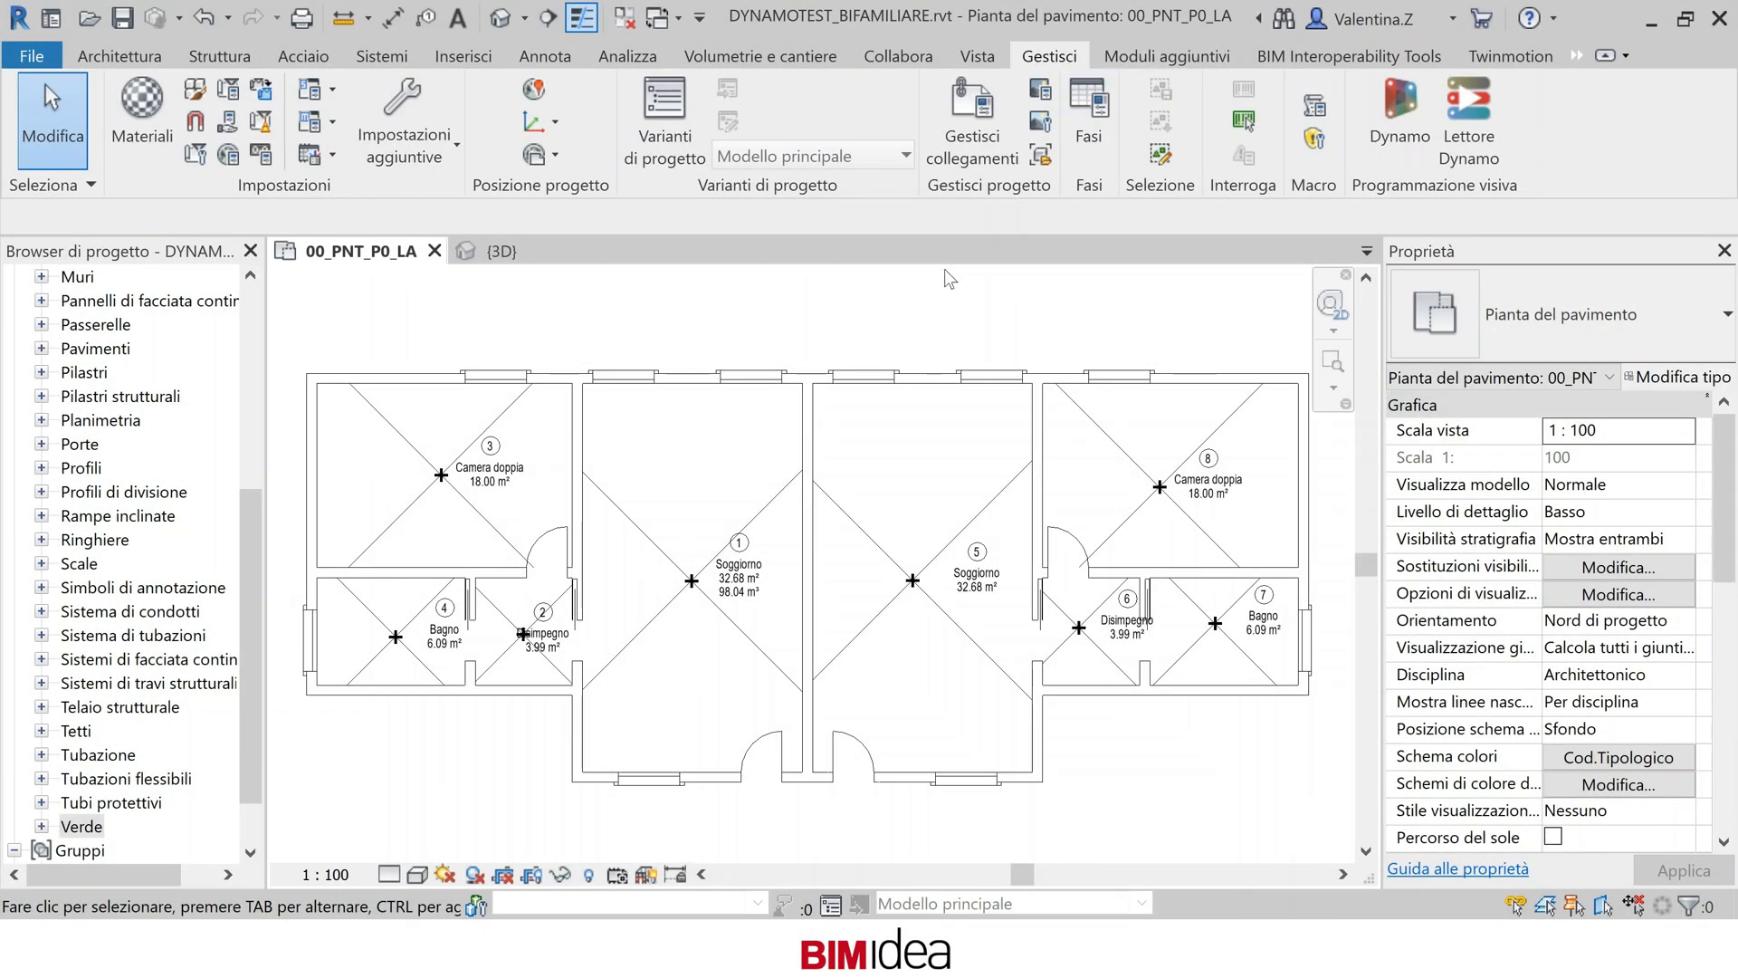
In the floor plan, set the Reparto of room 3 (Camera doppia) to Unità A
left_click(401, 435)
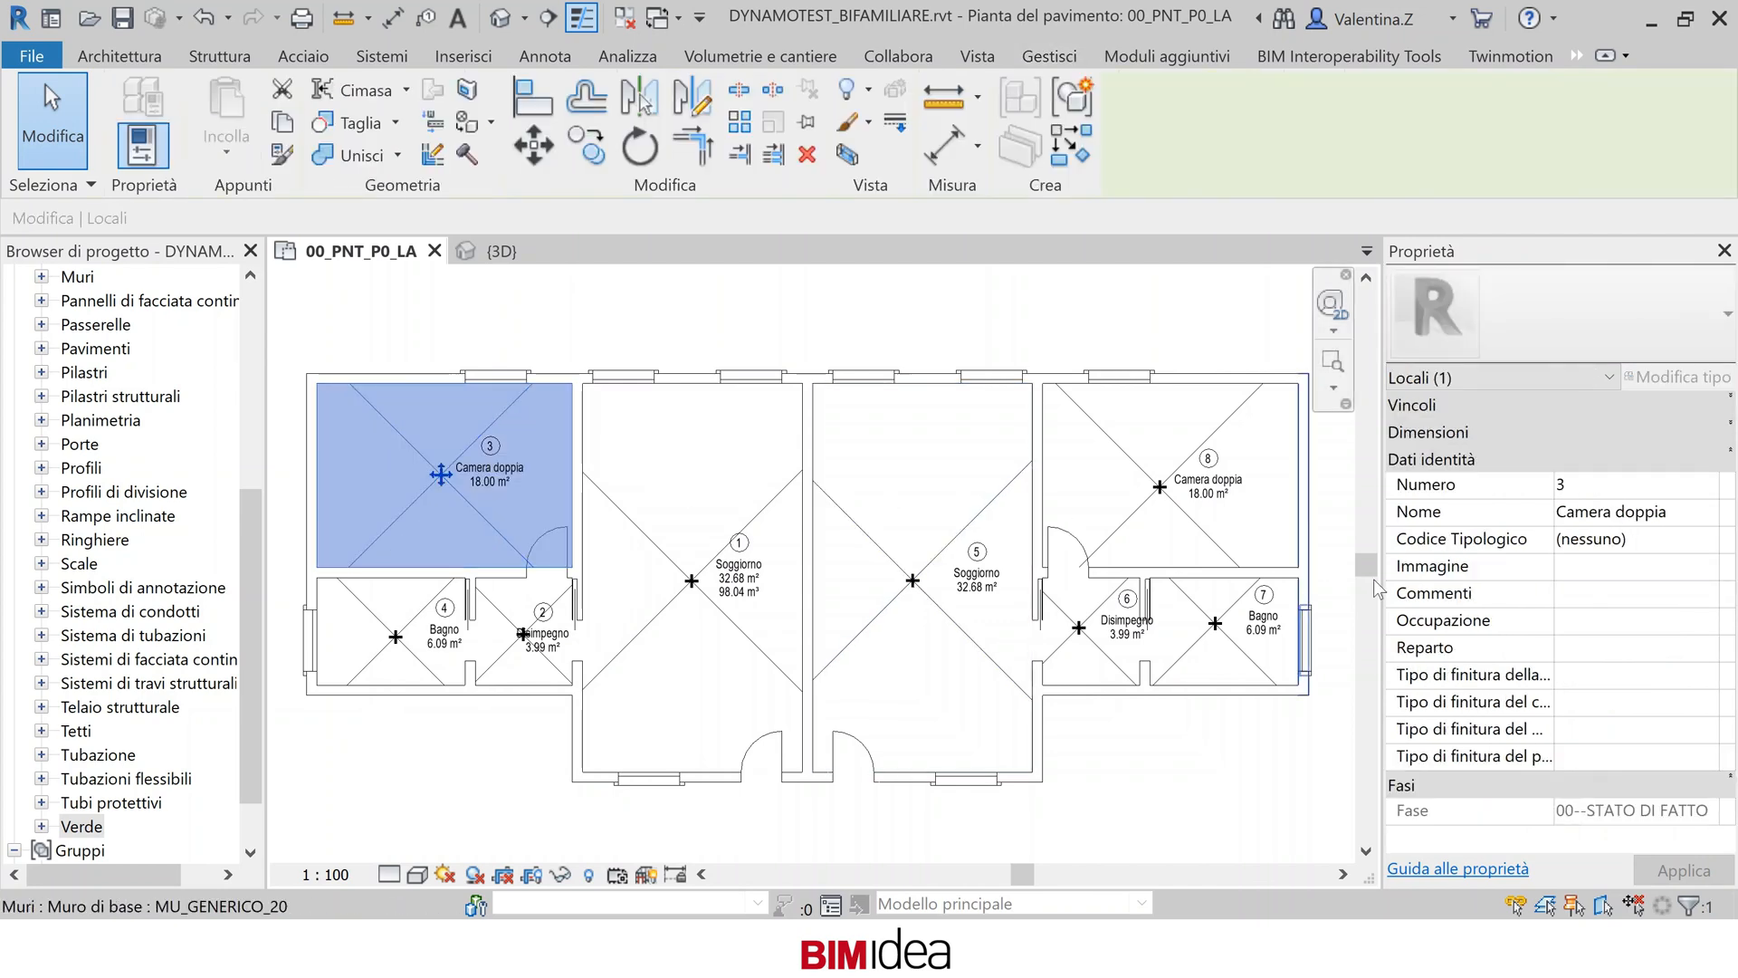
key("ctrl")
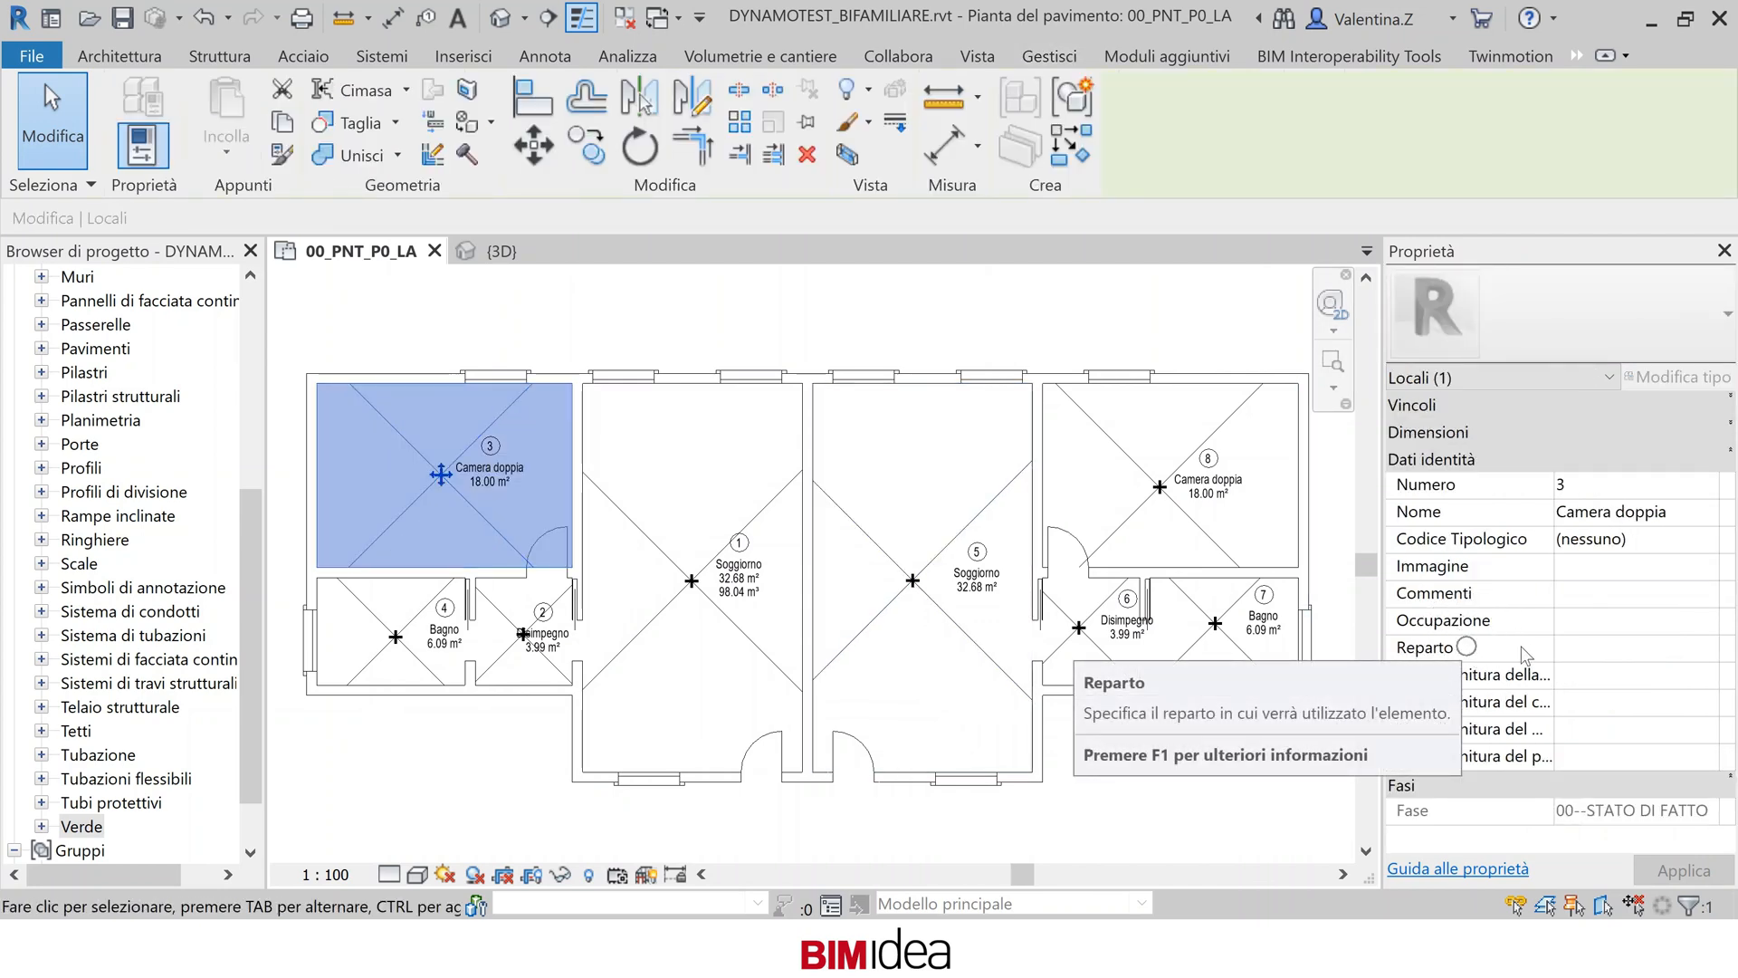
left_click(1594, 648)
type("Unità A")
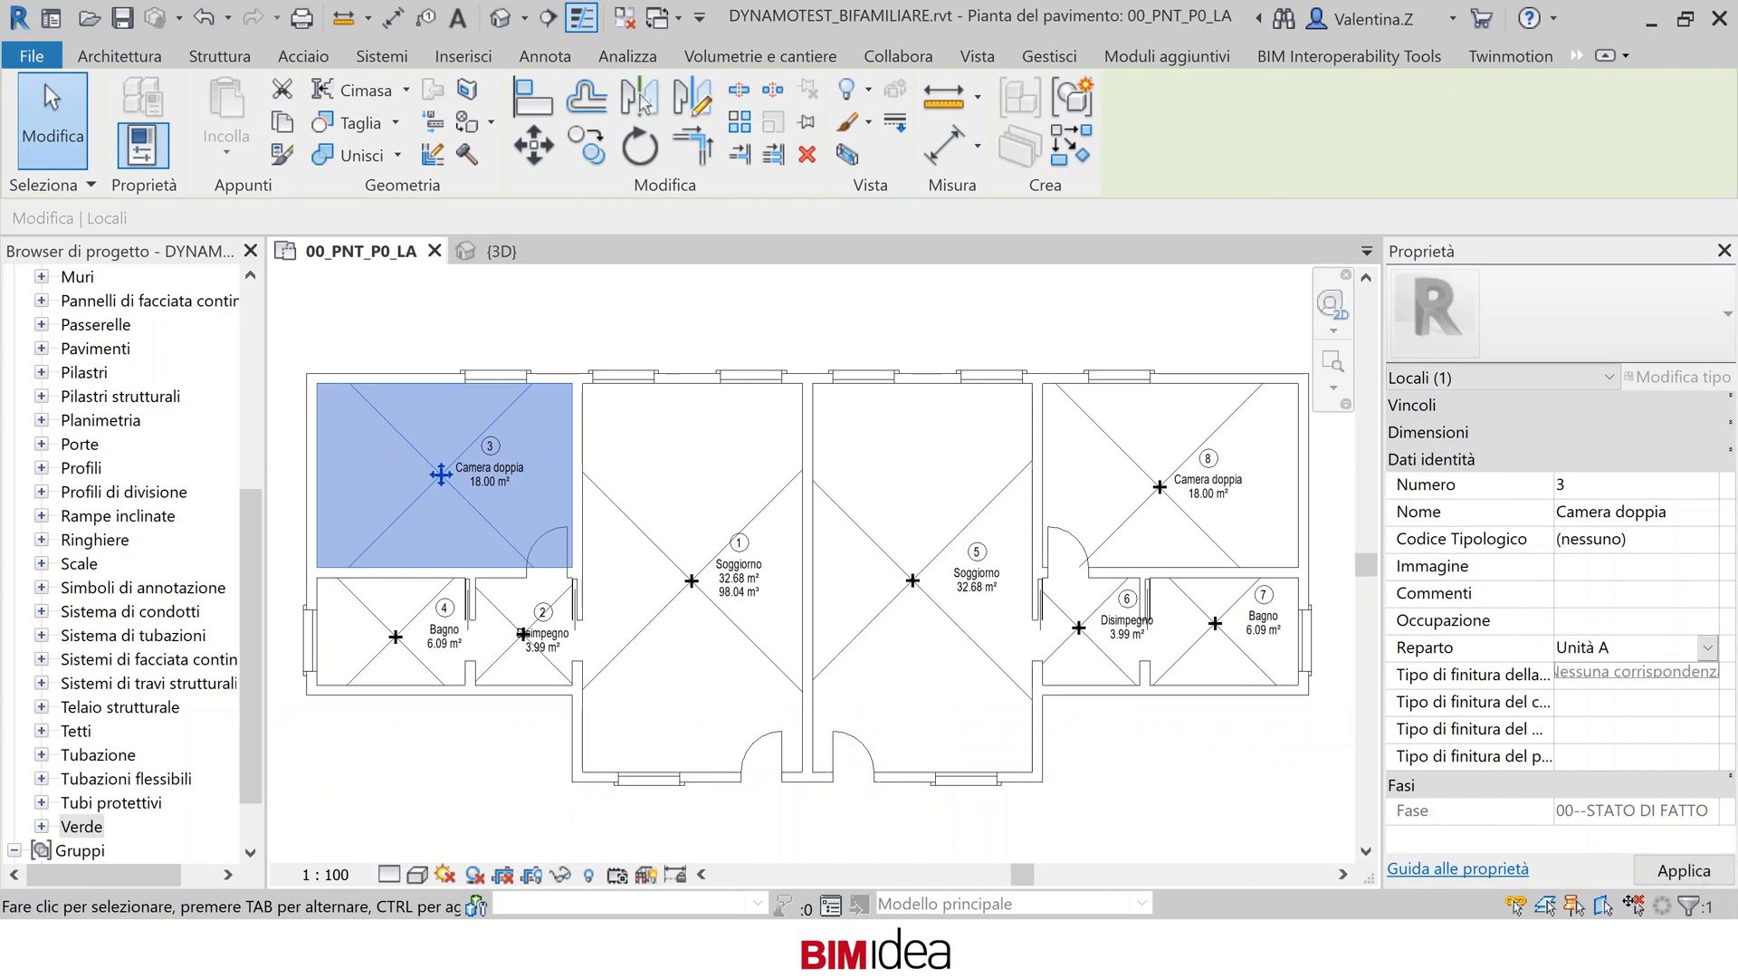
left_click(1134, 788)
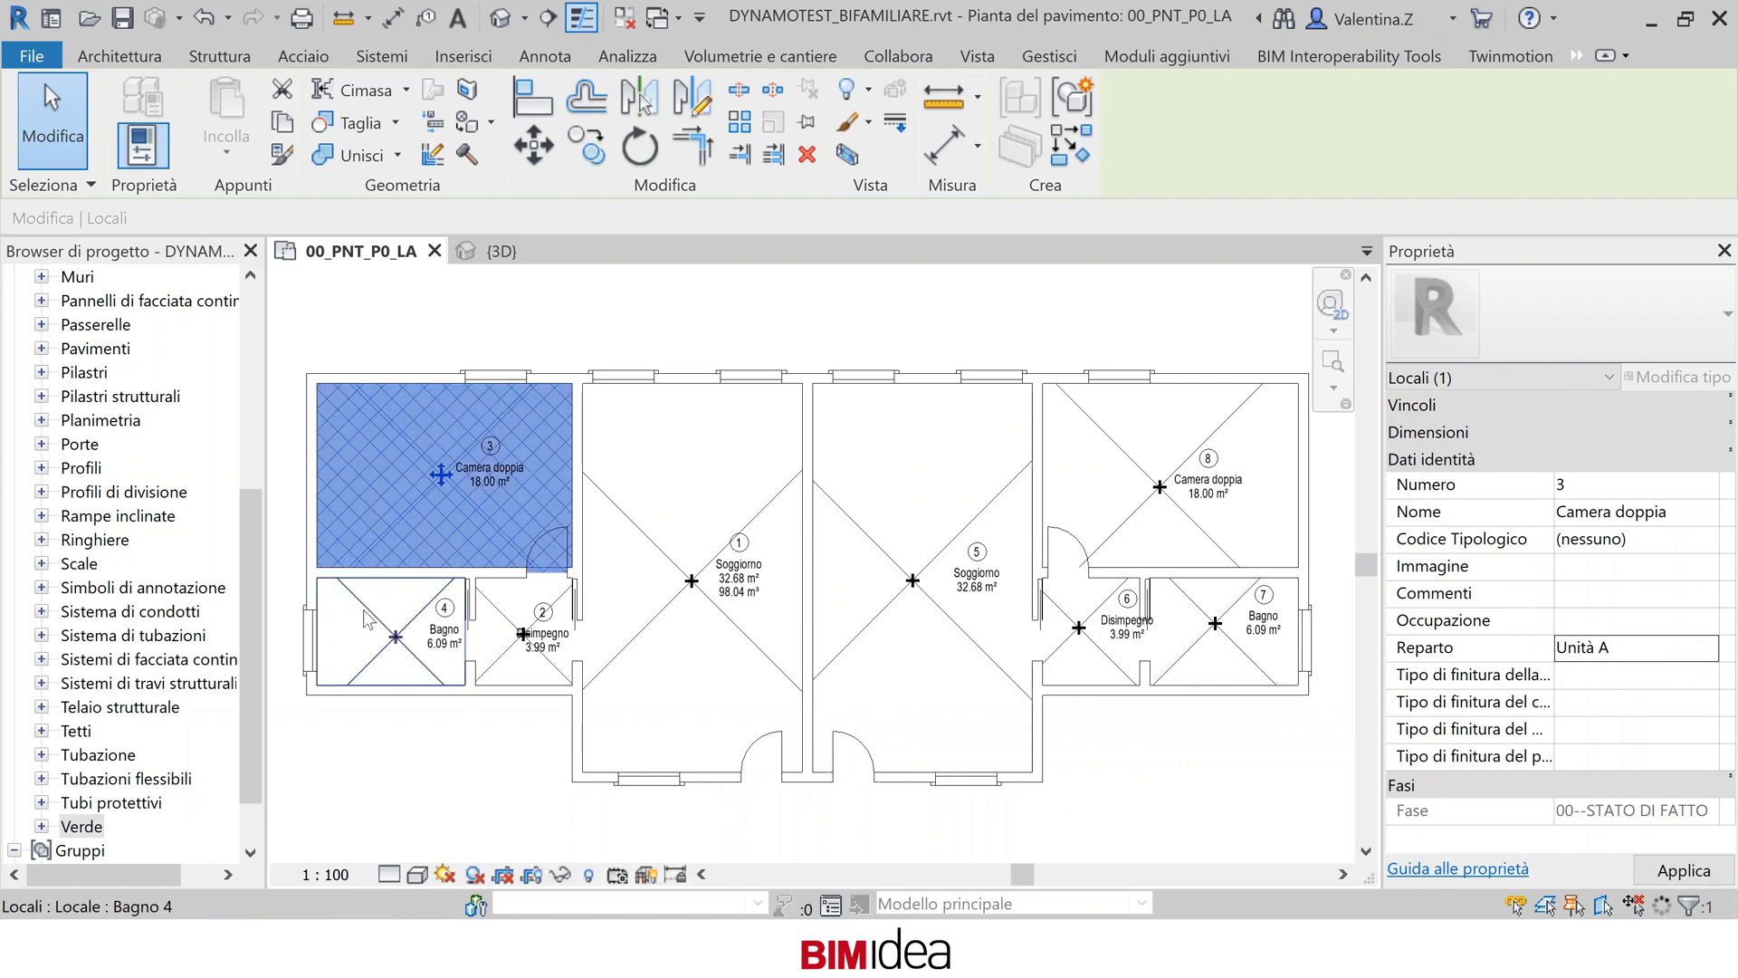
Assign the Reparto value Unità A to rooms 4 (Bagno), 2 (Disimpegno) and 1 (Soggiorno)
left_click(364, 610)
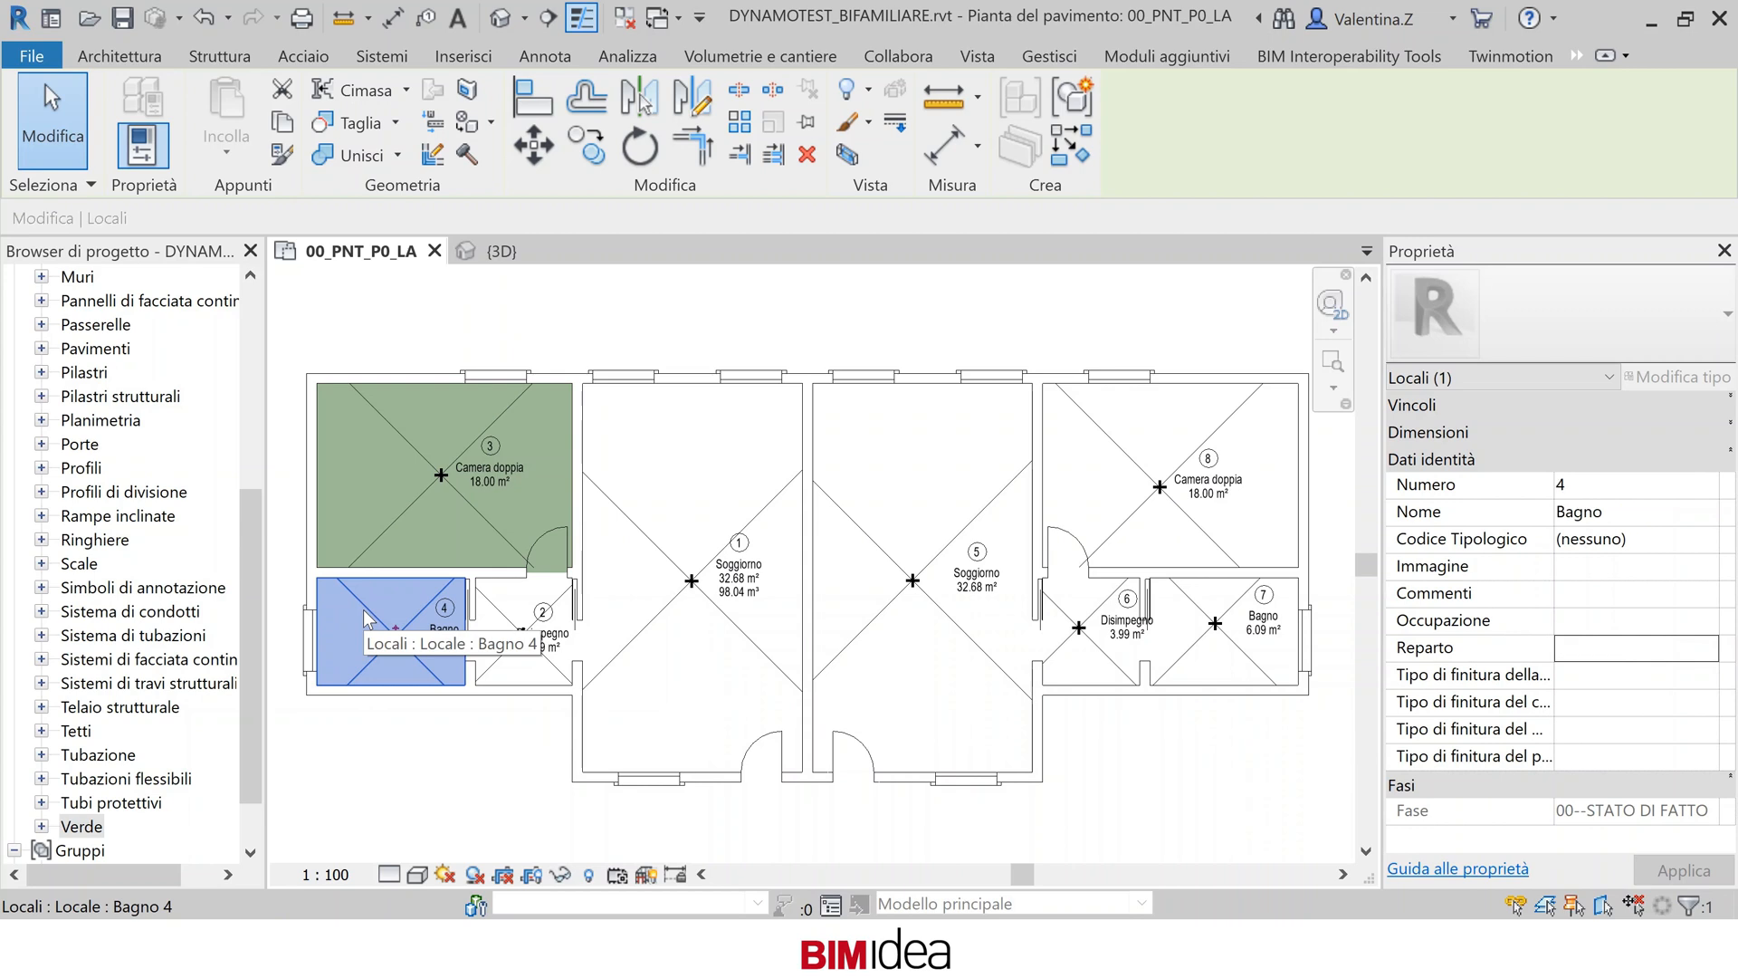
left_click(1676, 649)
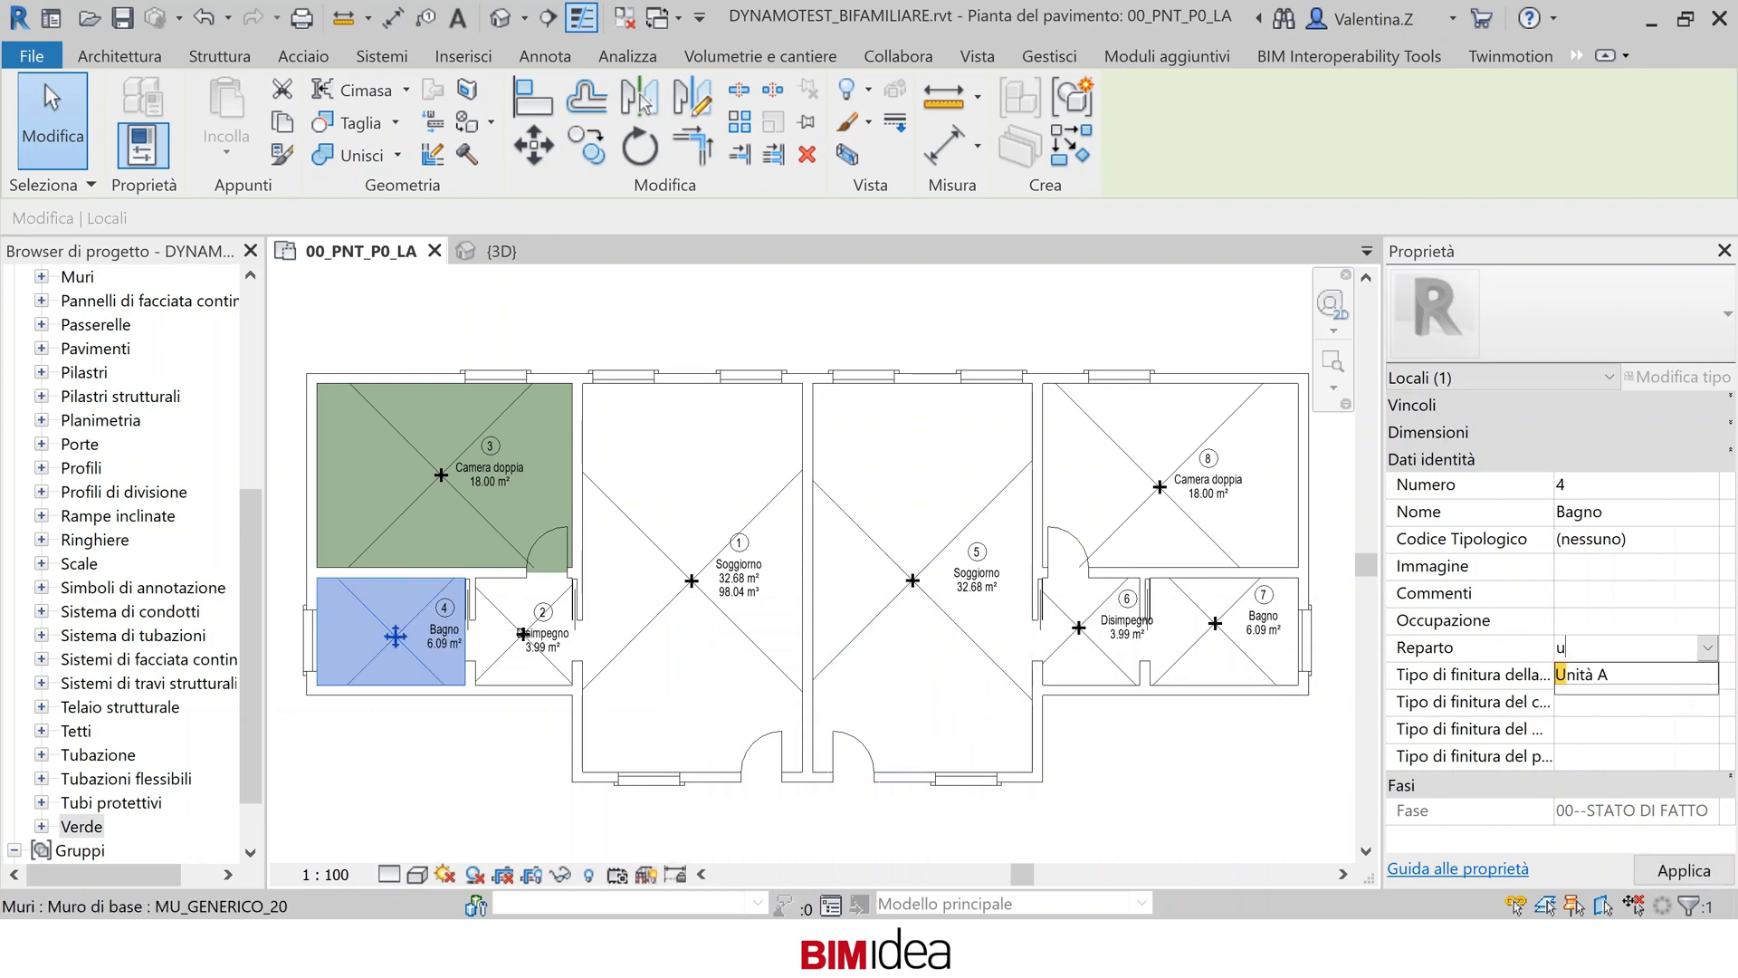
type("Un")
key("Return")
left_click(523, 634)
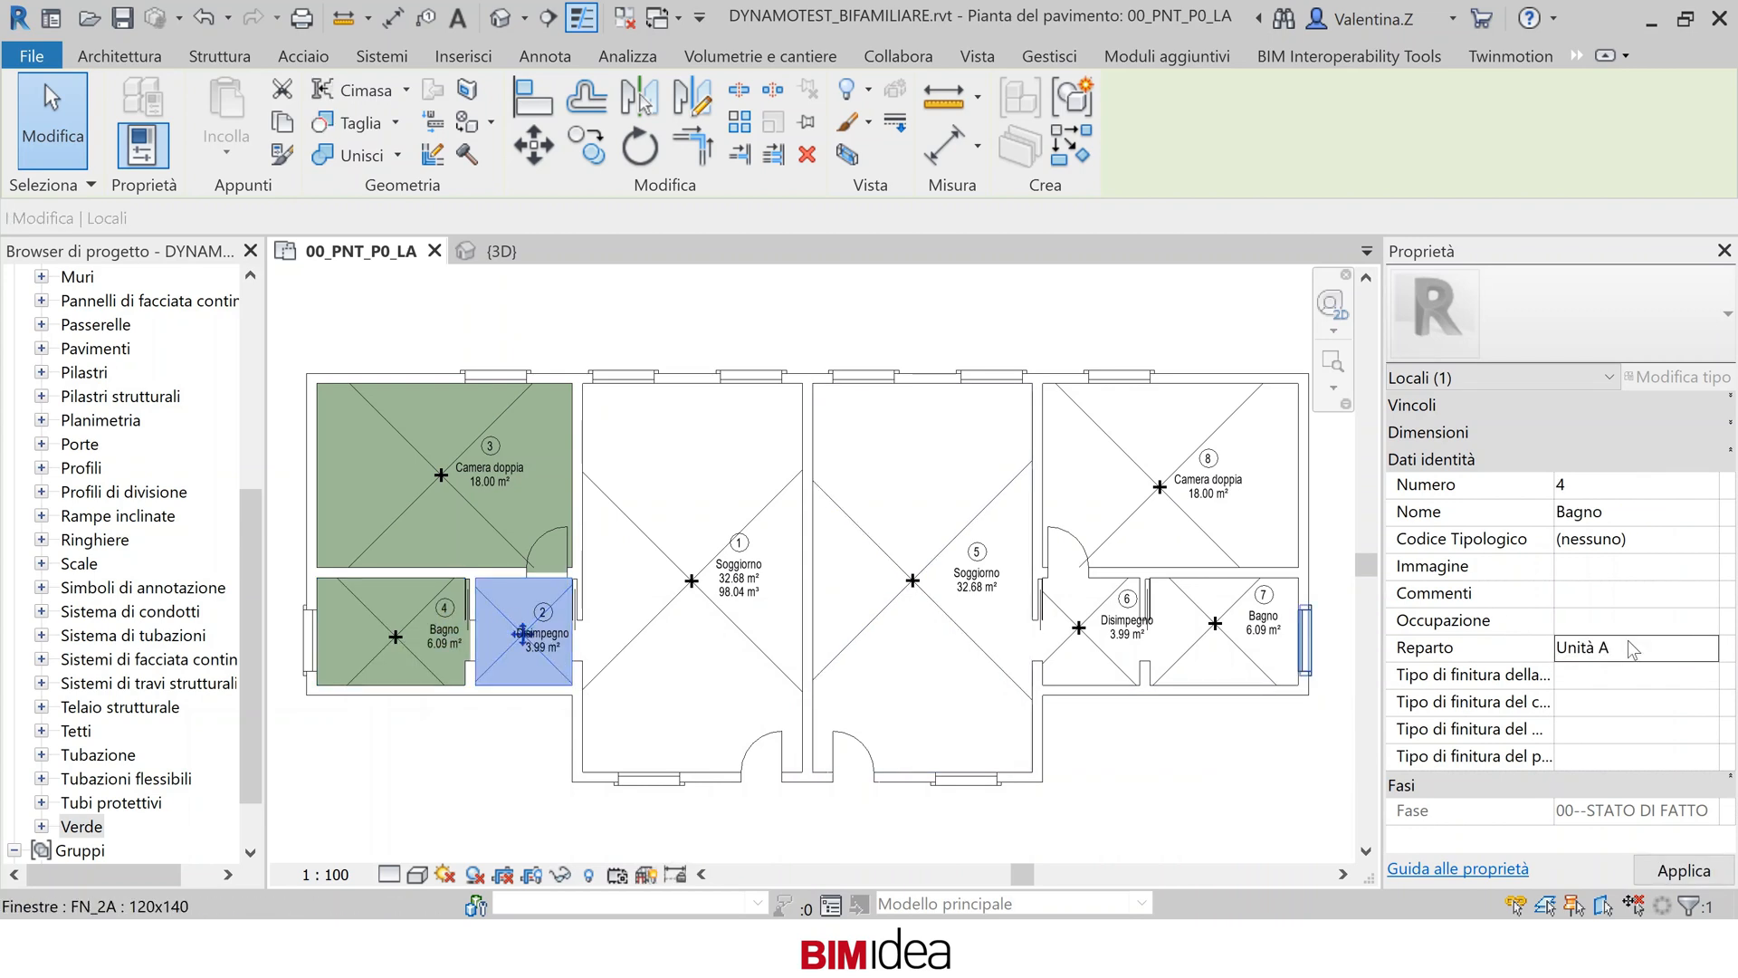
left_click(1668, 652)
type("U")
left_click(1633, 675)
left_click(626, 534)
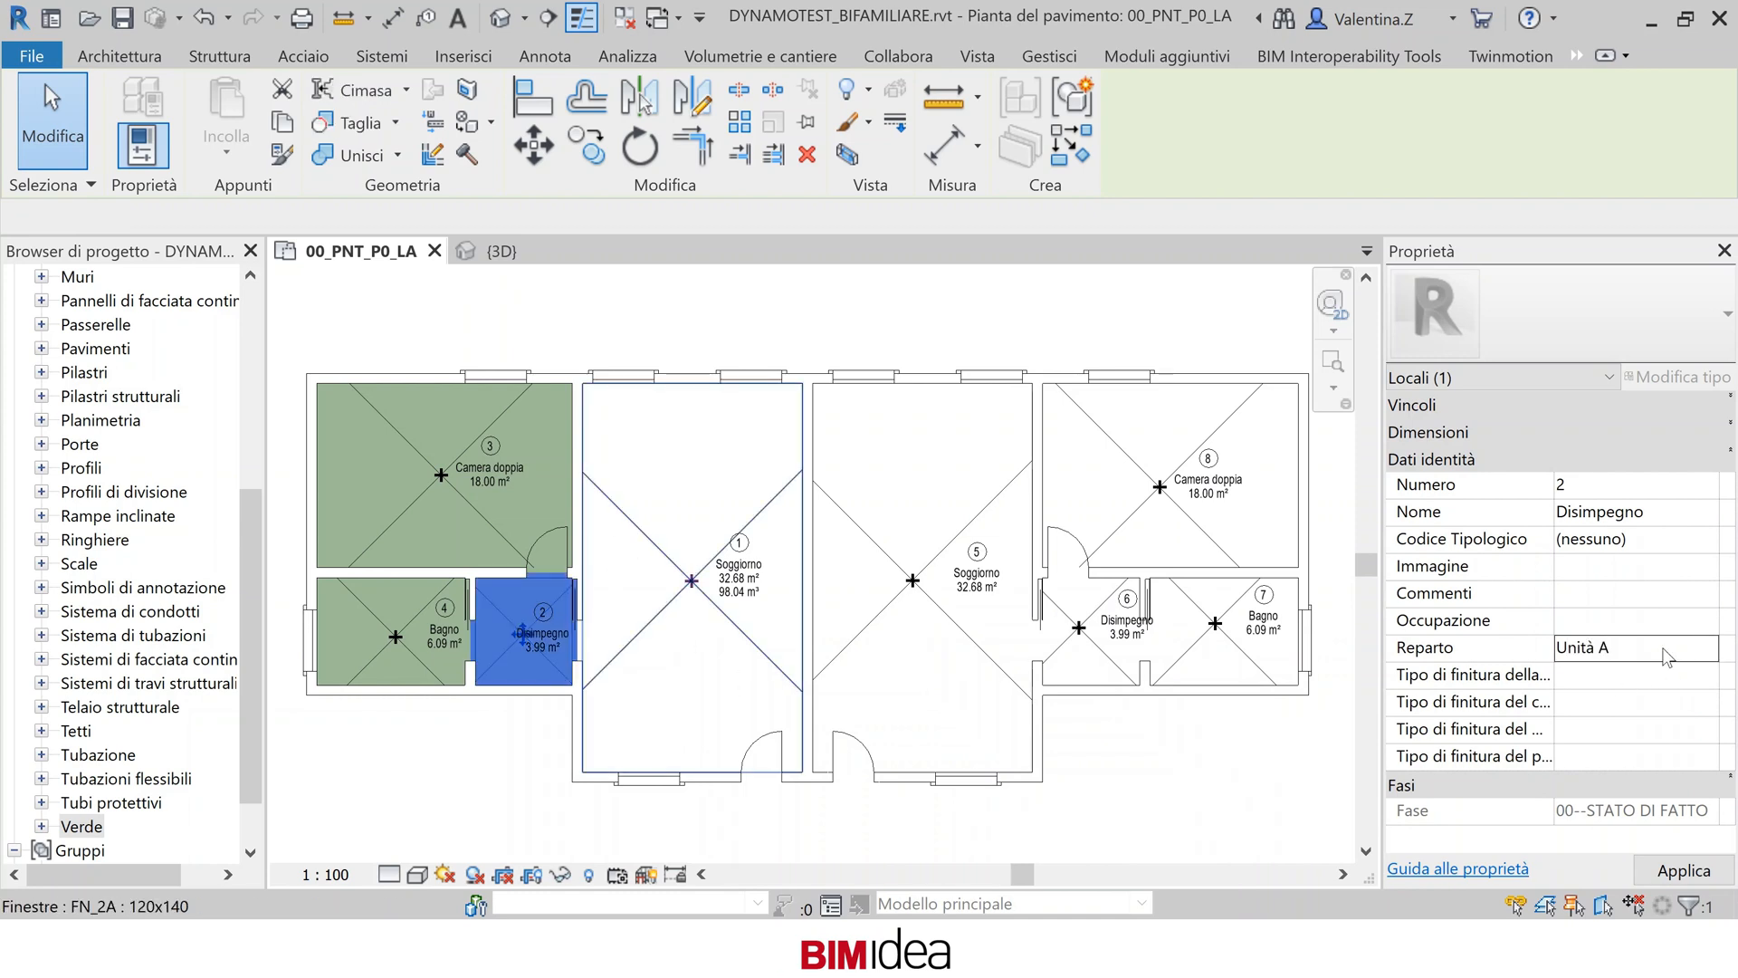
left_click(1666, 652)
type("U")
left_click(1648, 676)
Set the Reparto of rooms 5 (Soggiorno) and 6 (Disimpegno) to Unità B
left_click(893, 567)
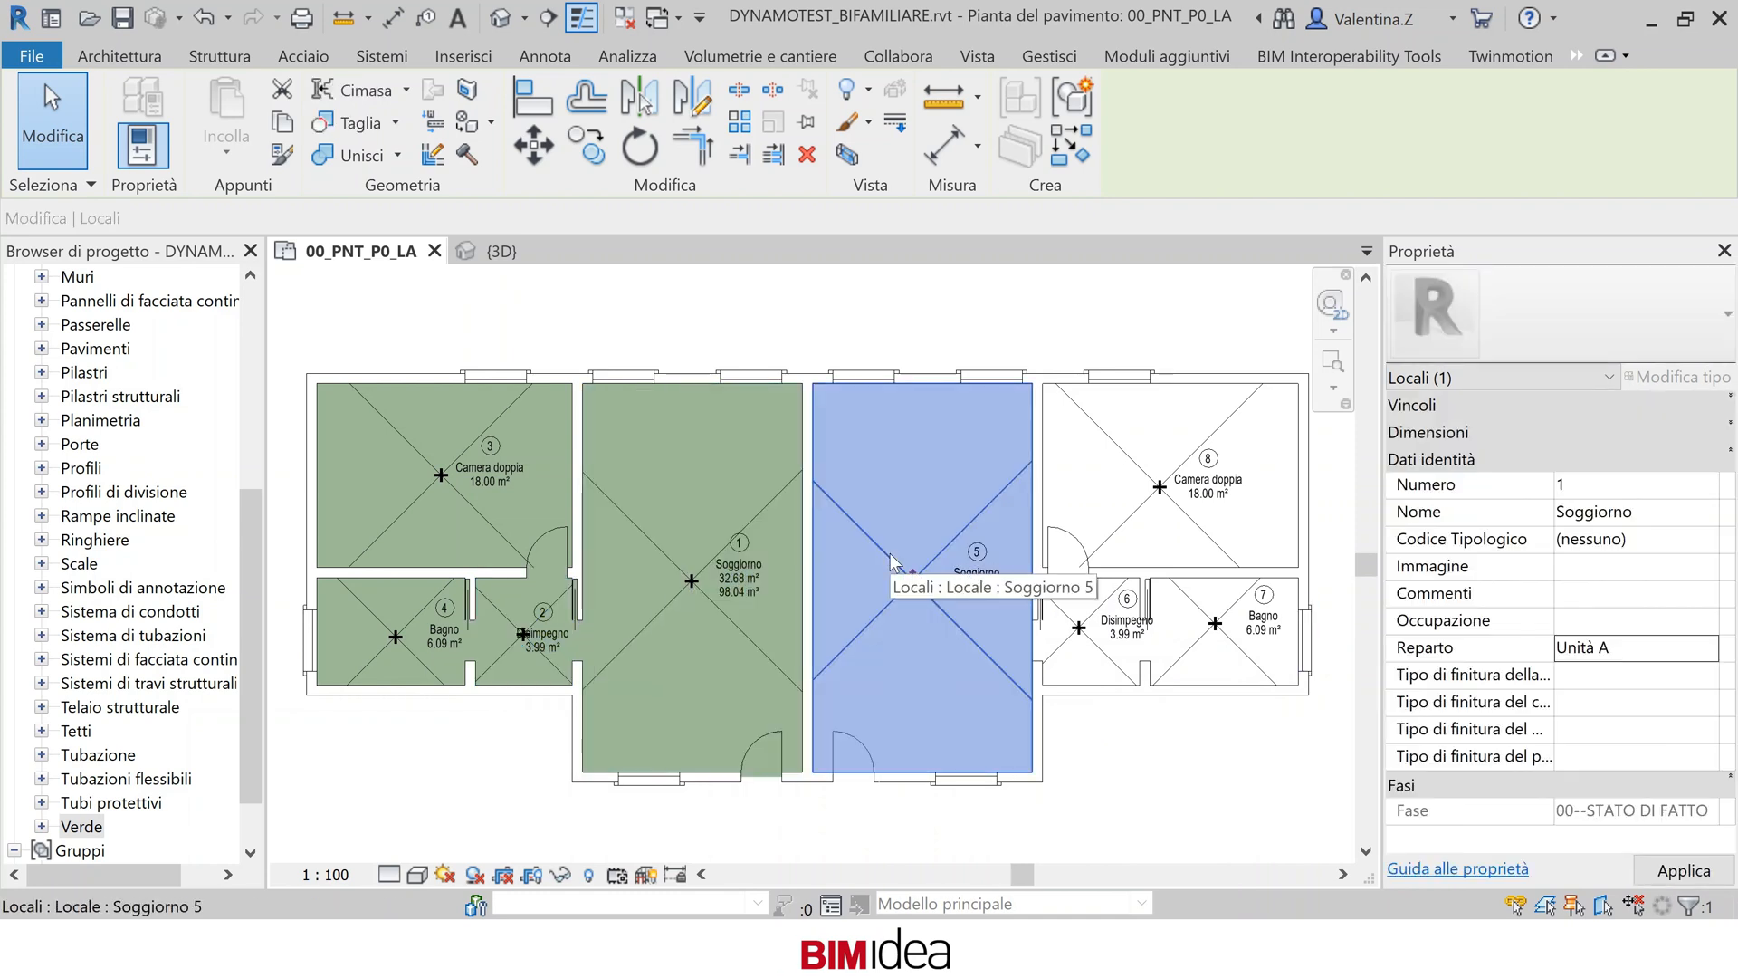
left_click(1664, 650)
type("Unità B")
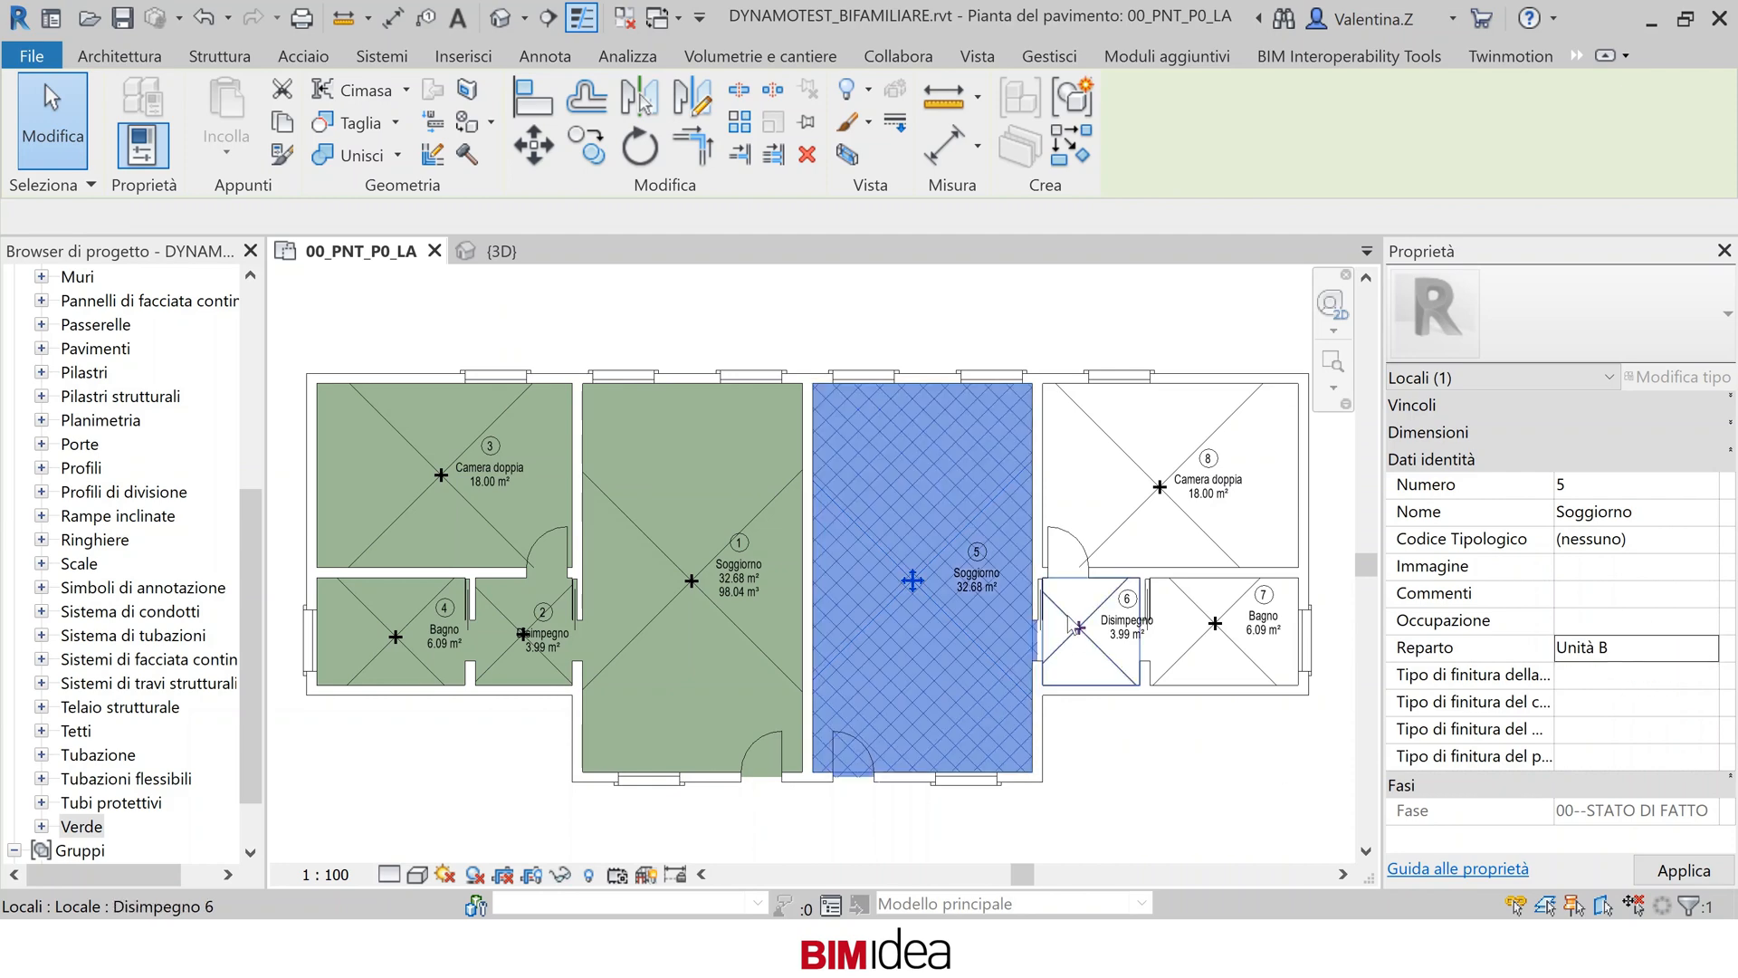
left_click(1109, 638)
left_click(1629, 648)
type("U")
left_click(1644, 697)
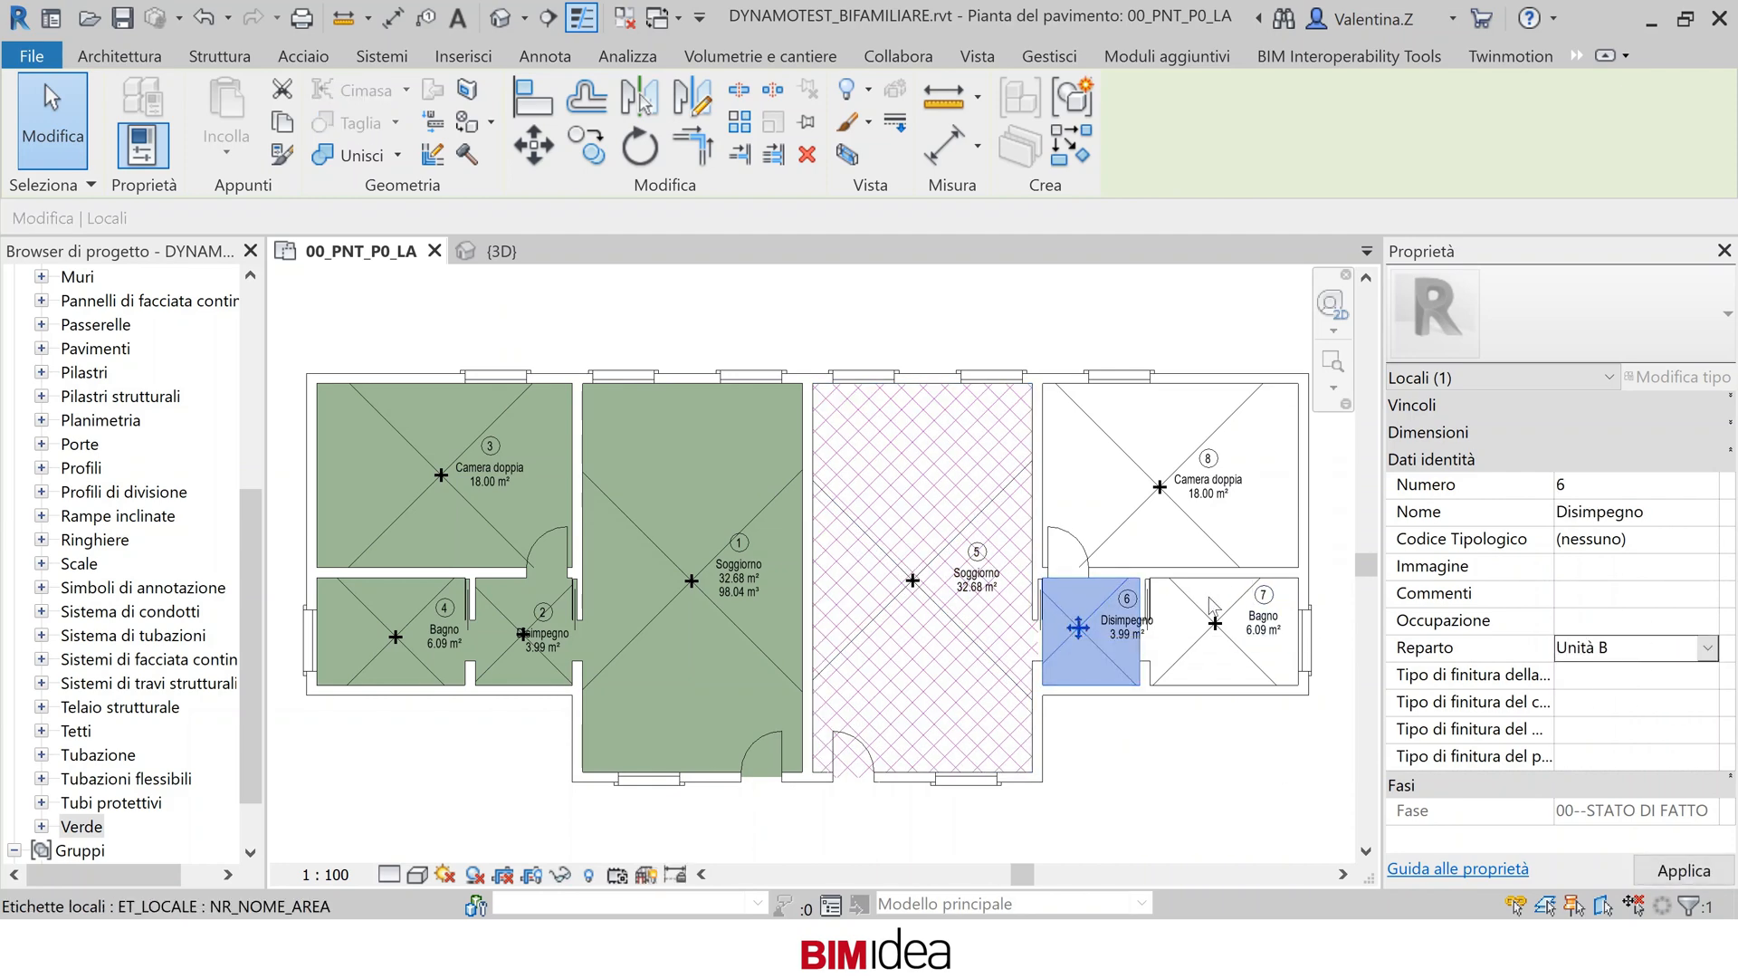
Assign the Reparto value Unità B to rooms 7 (Bagno) and 8 (Camera doppia)
left_click(1231, 634)
left_click(1657, 656)
type("U")
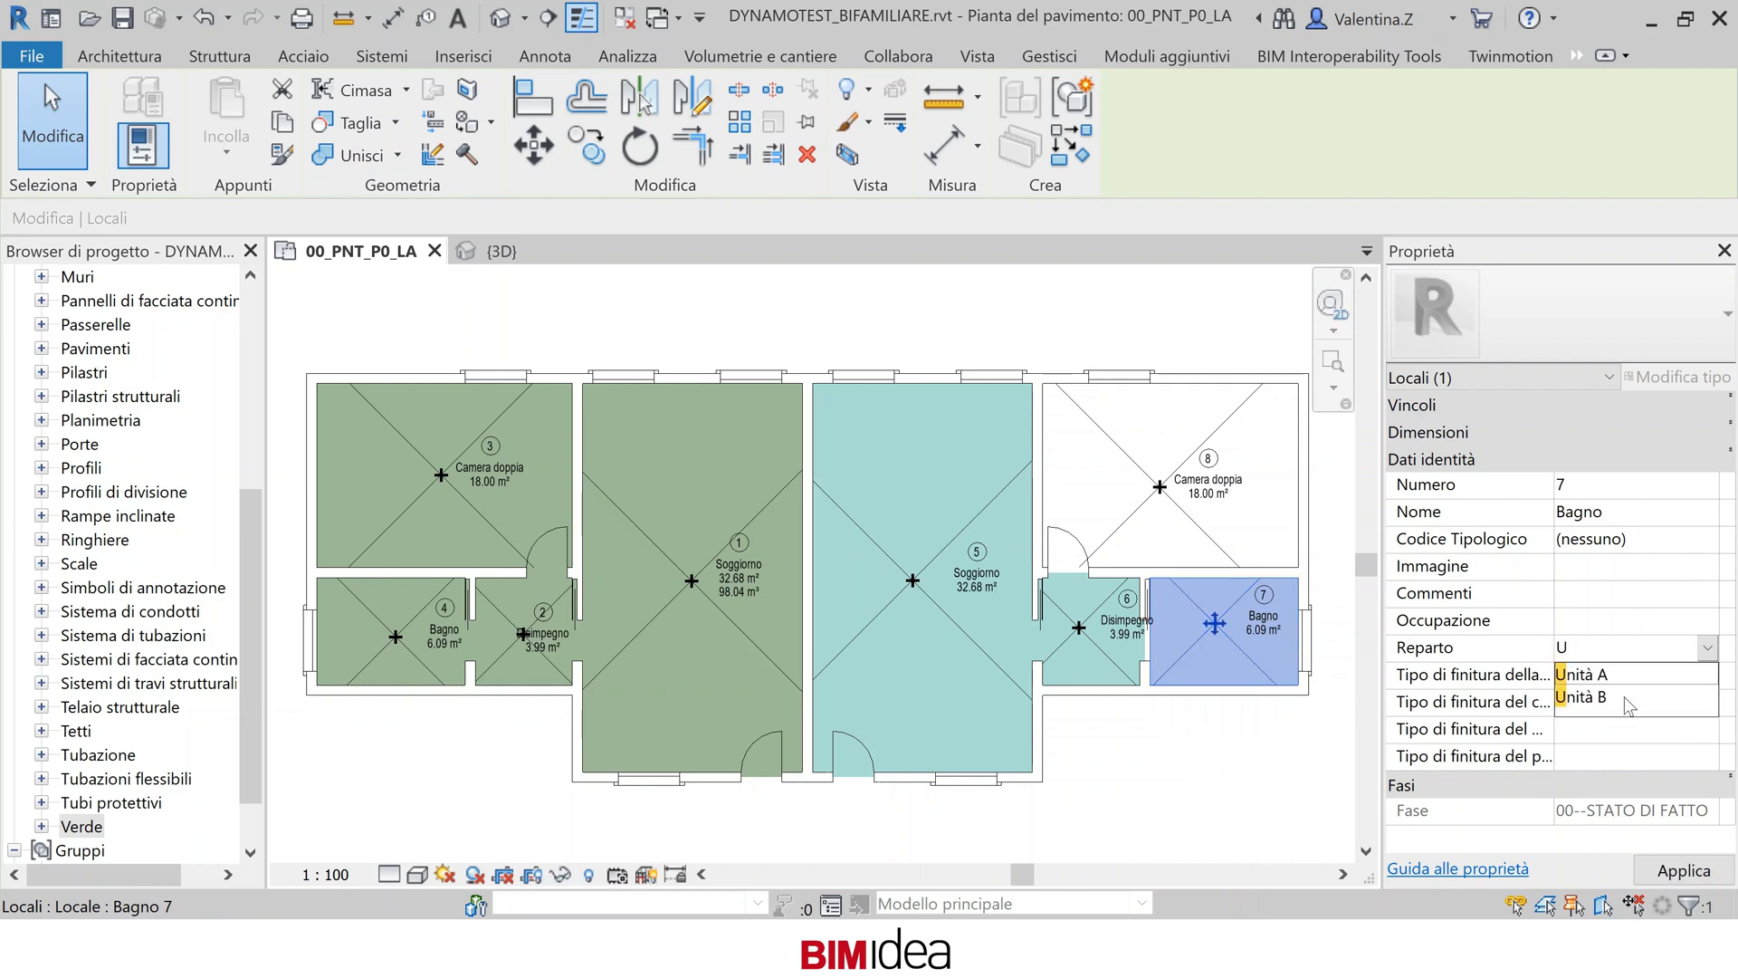
left_click(1643, 697)
left_click(1122, 461)
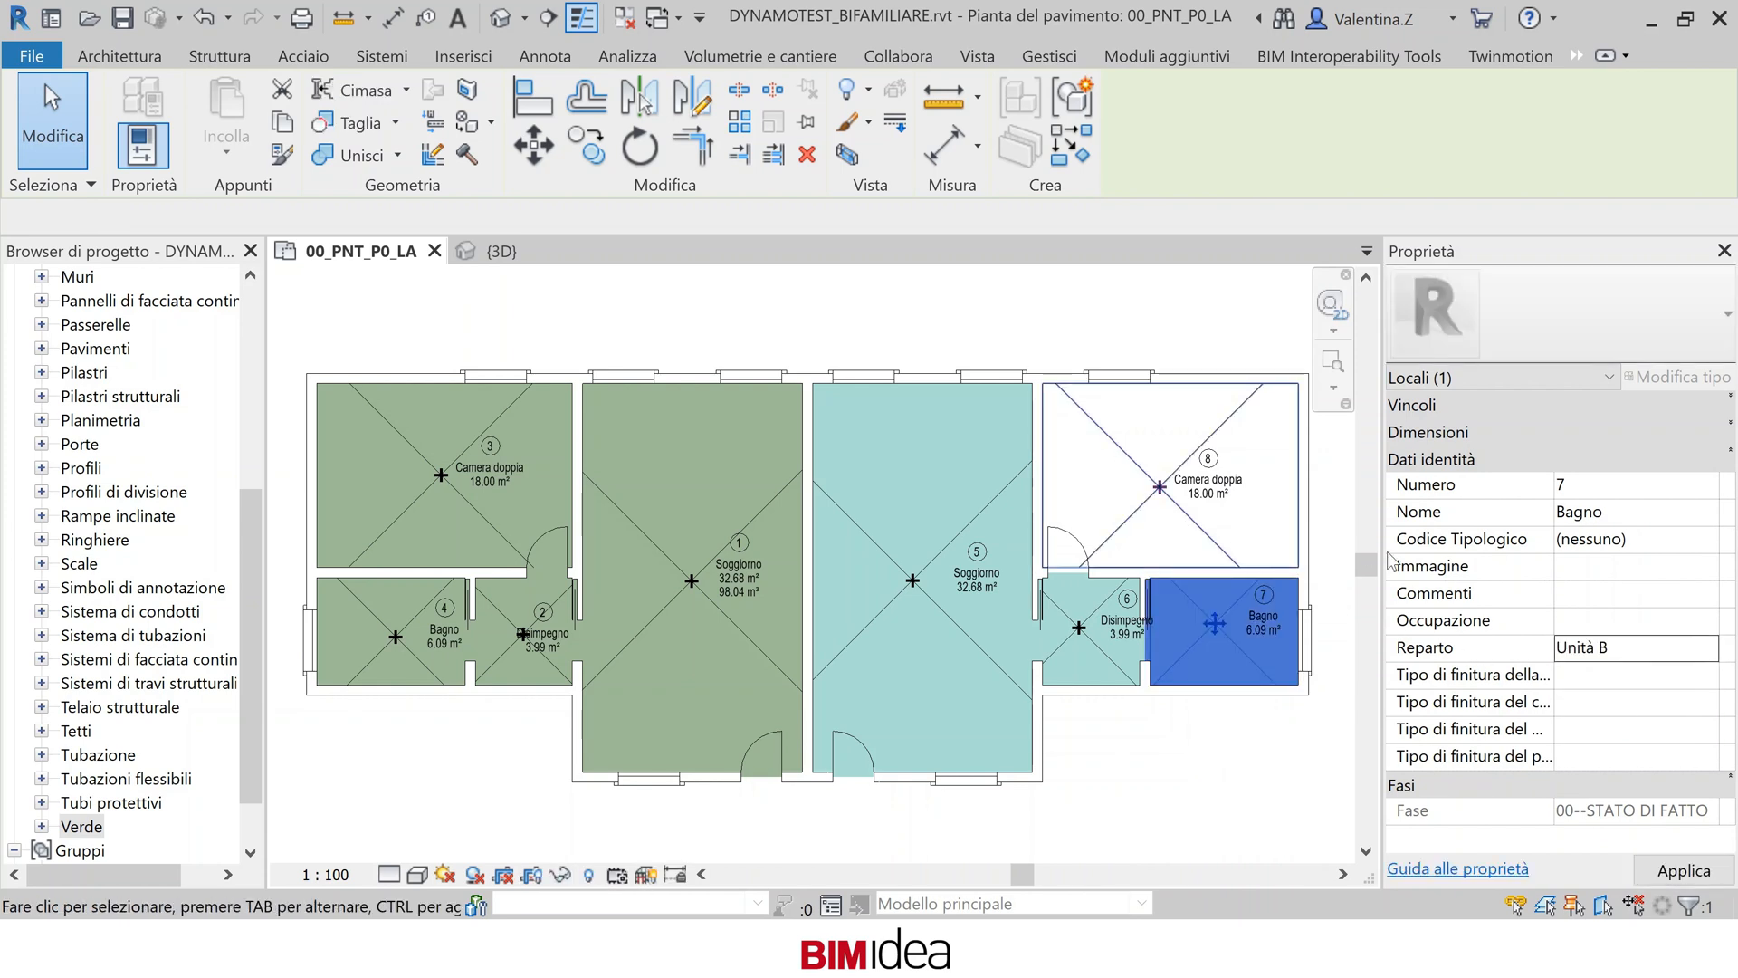
left_click(1637, 650)
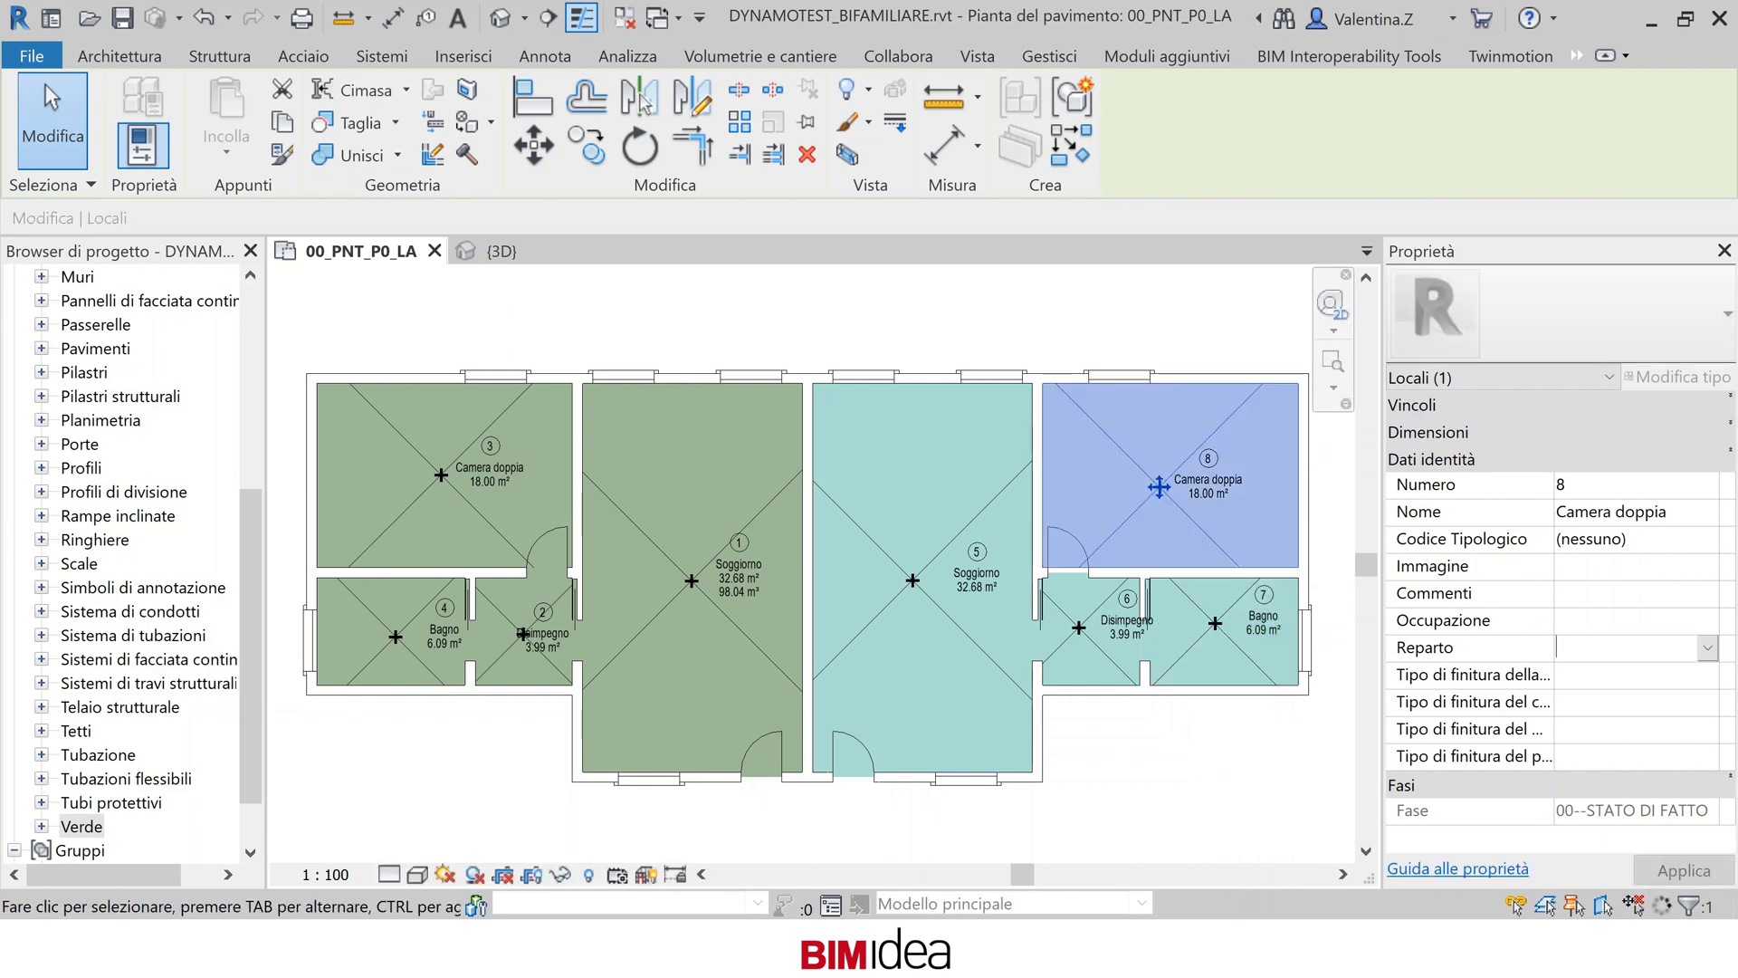
type("U")
left_click(1640, 702)
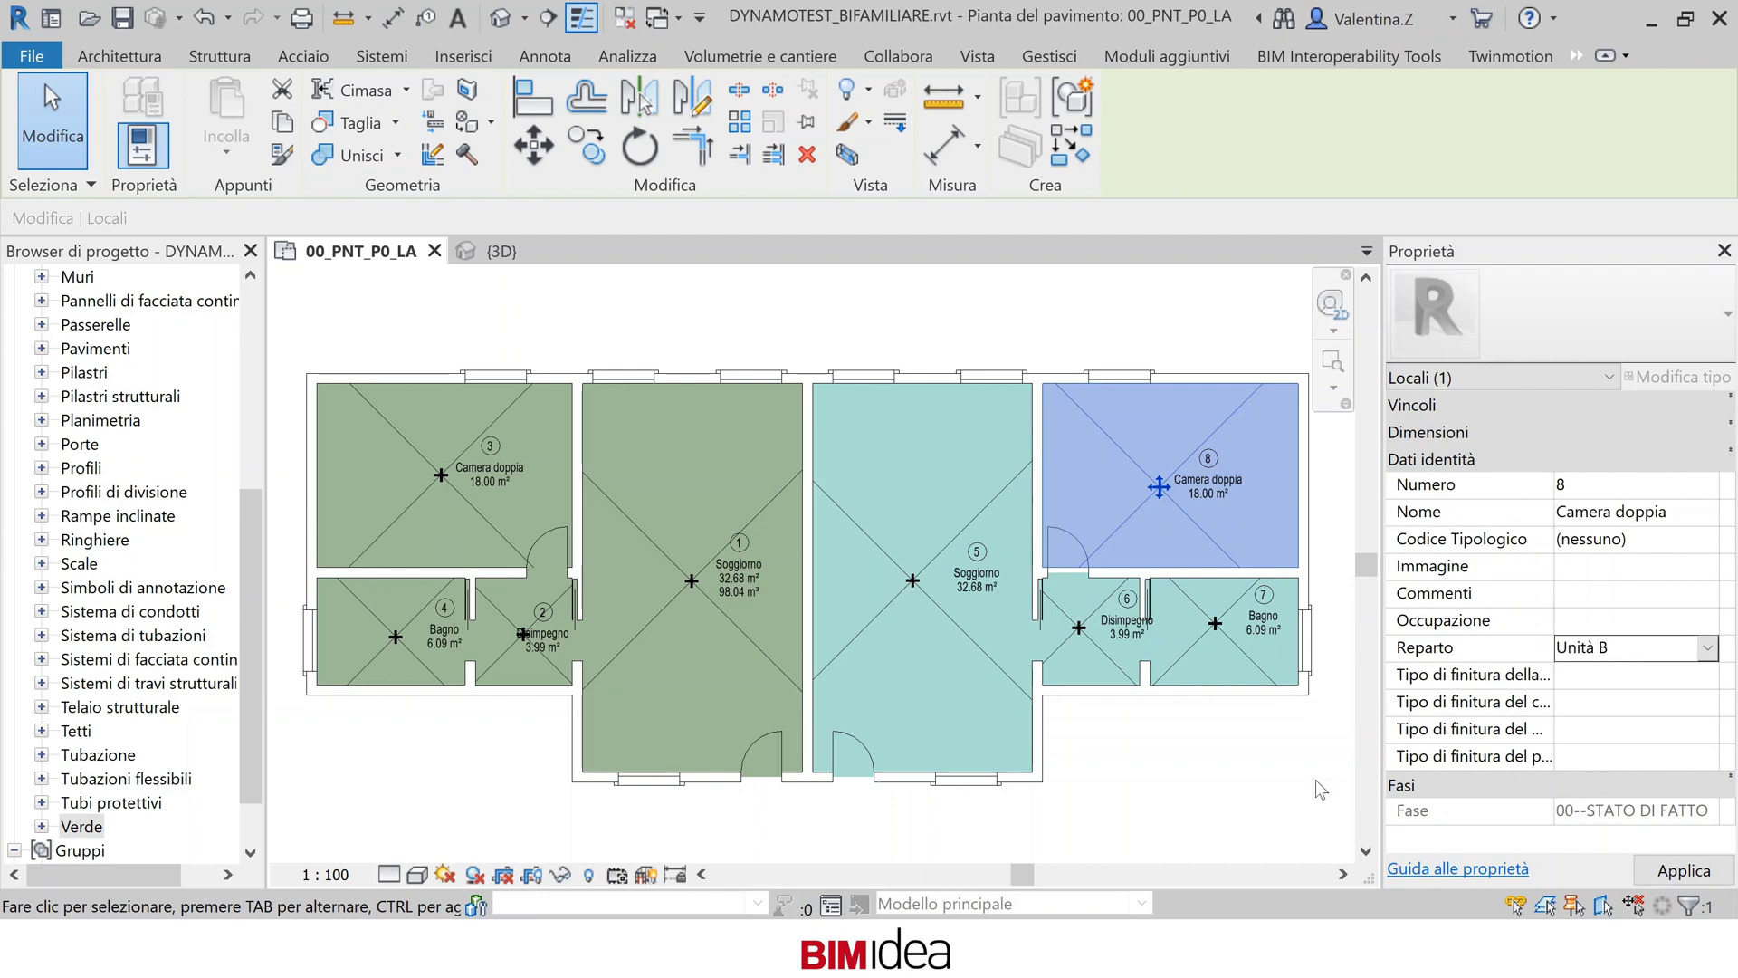
left_click(1160, 796)
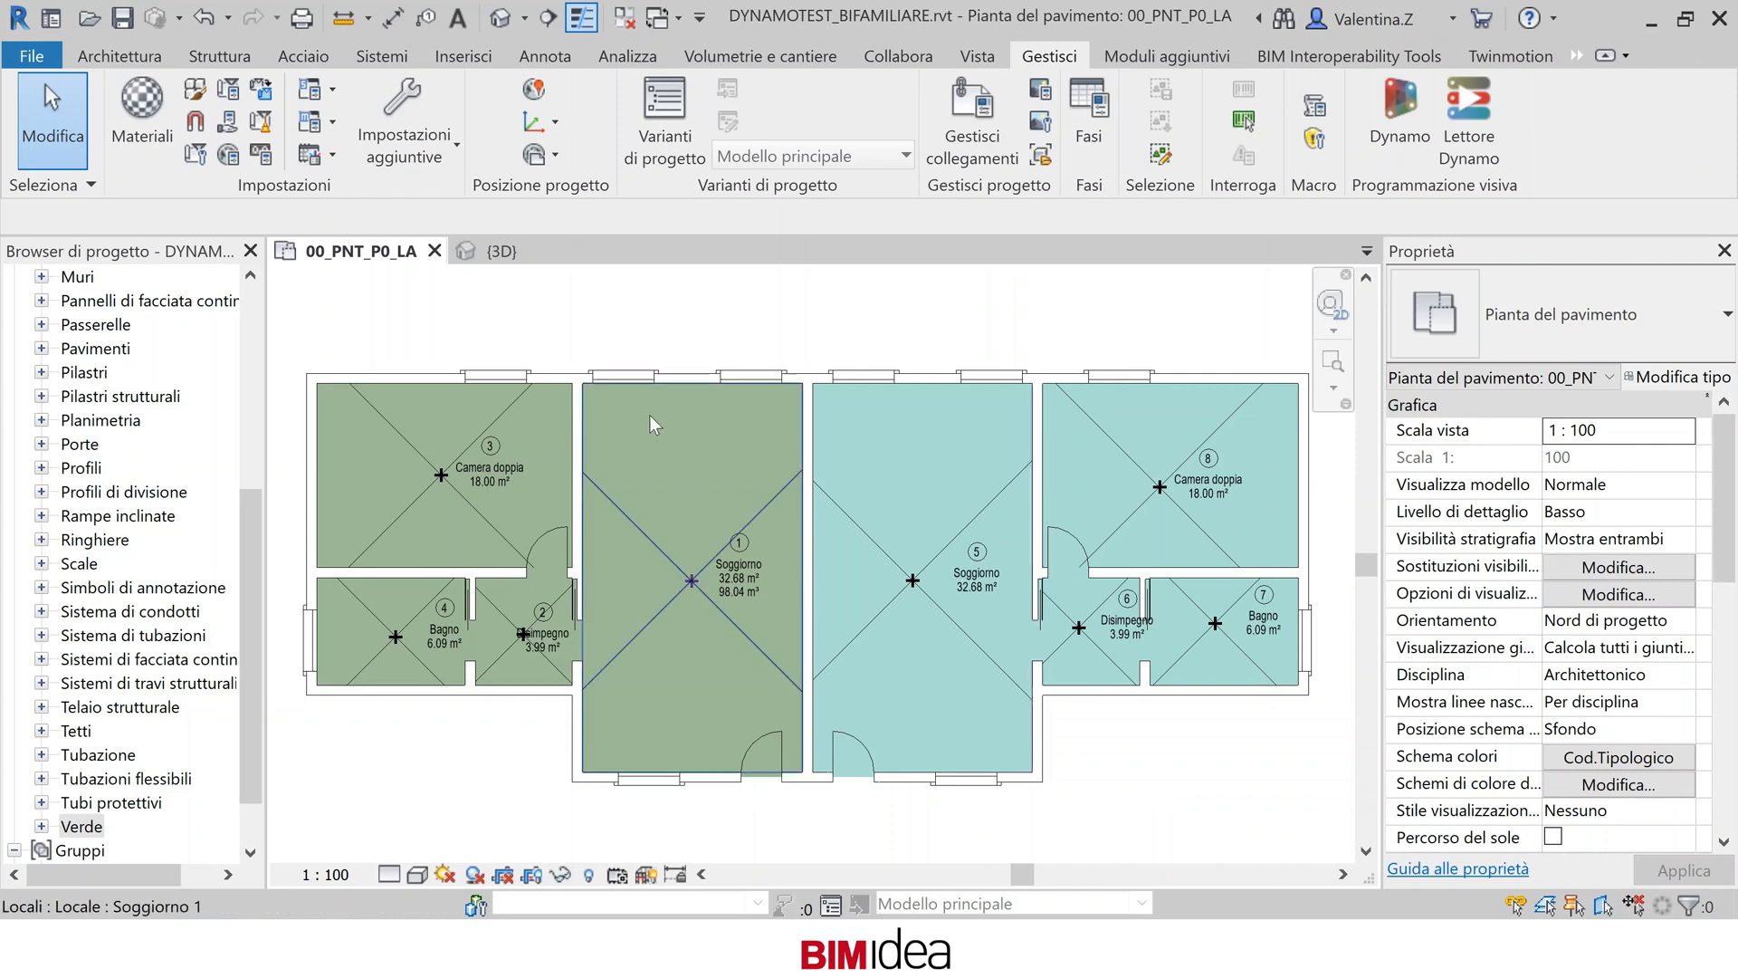
Run the CREA volume reparti_4 script in Dynamo Player on the 3D view to generate coloured masses per department
left_click(503, 251)
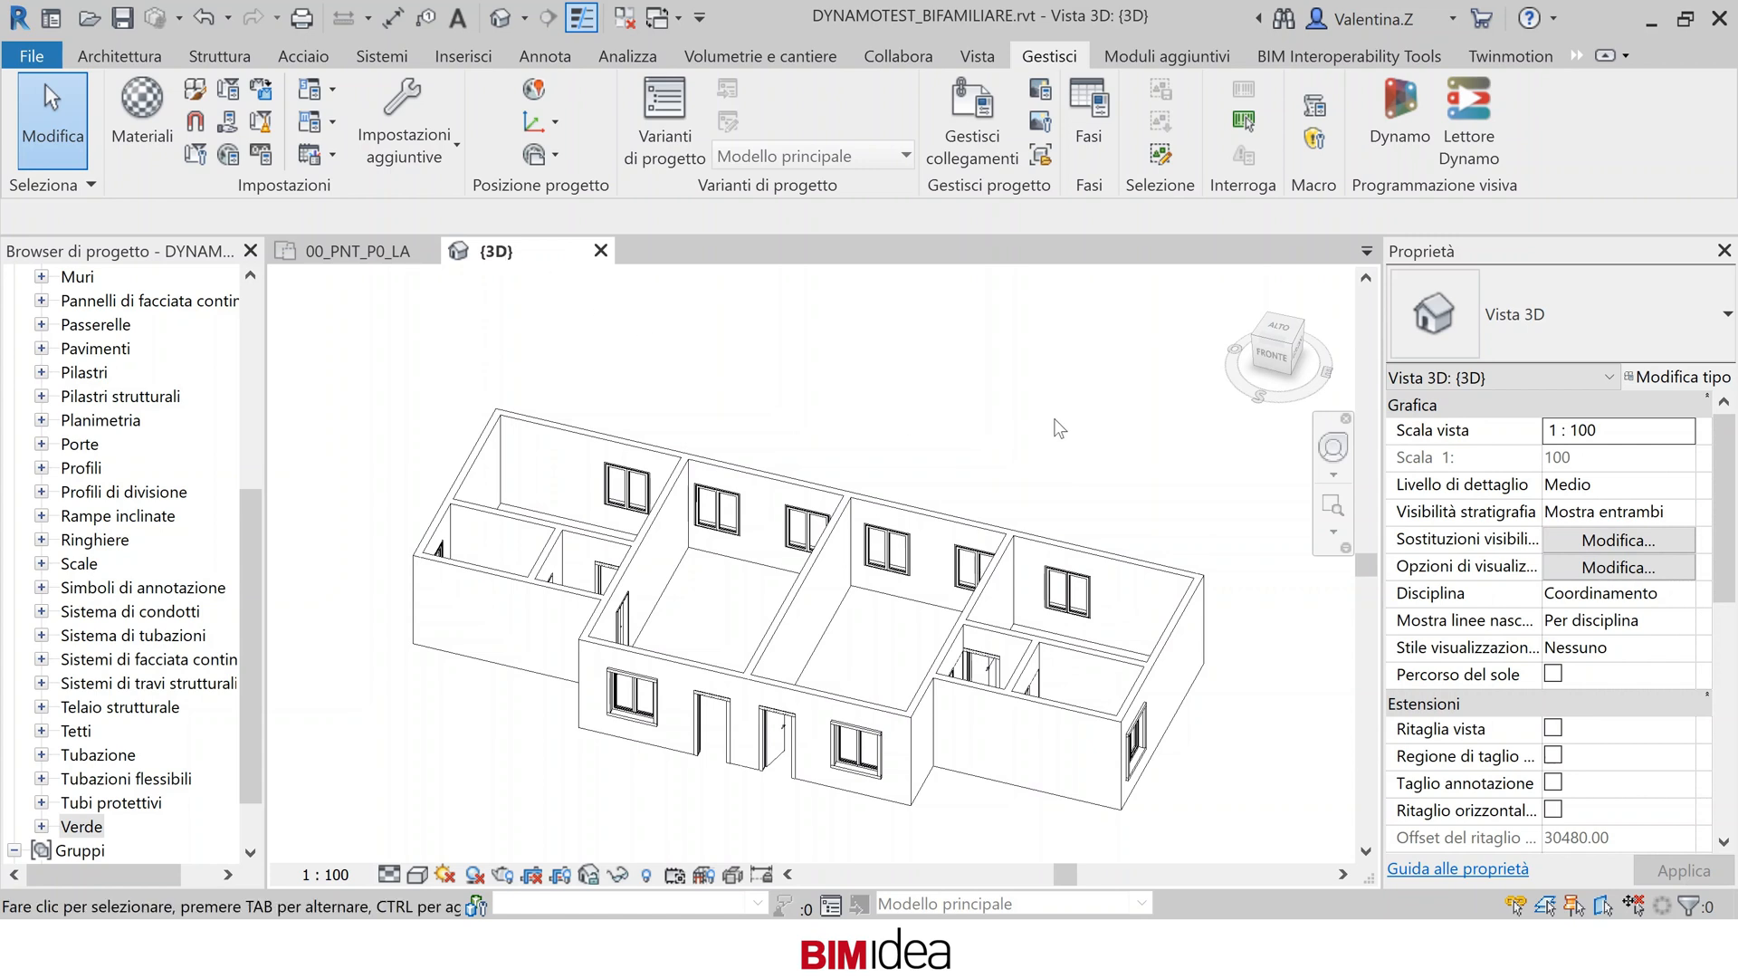
key("ctrl")
key("ctrl")
key("ctrl")
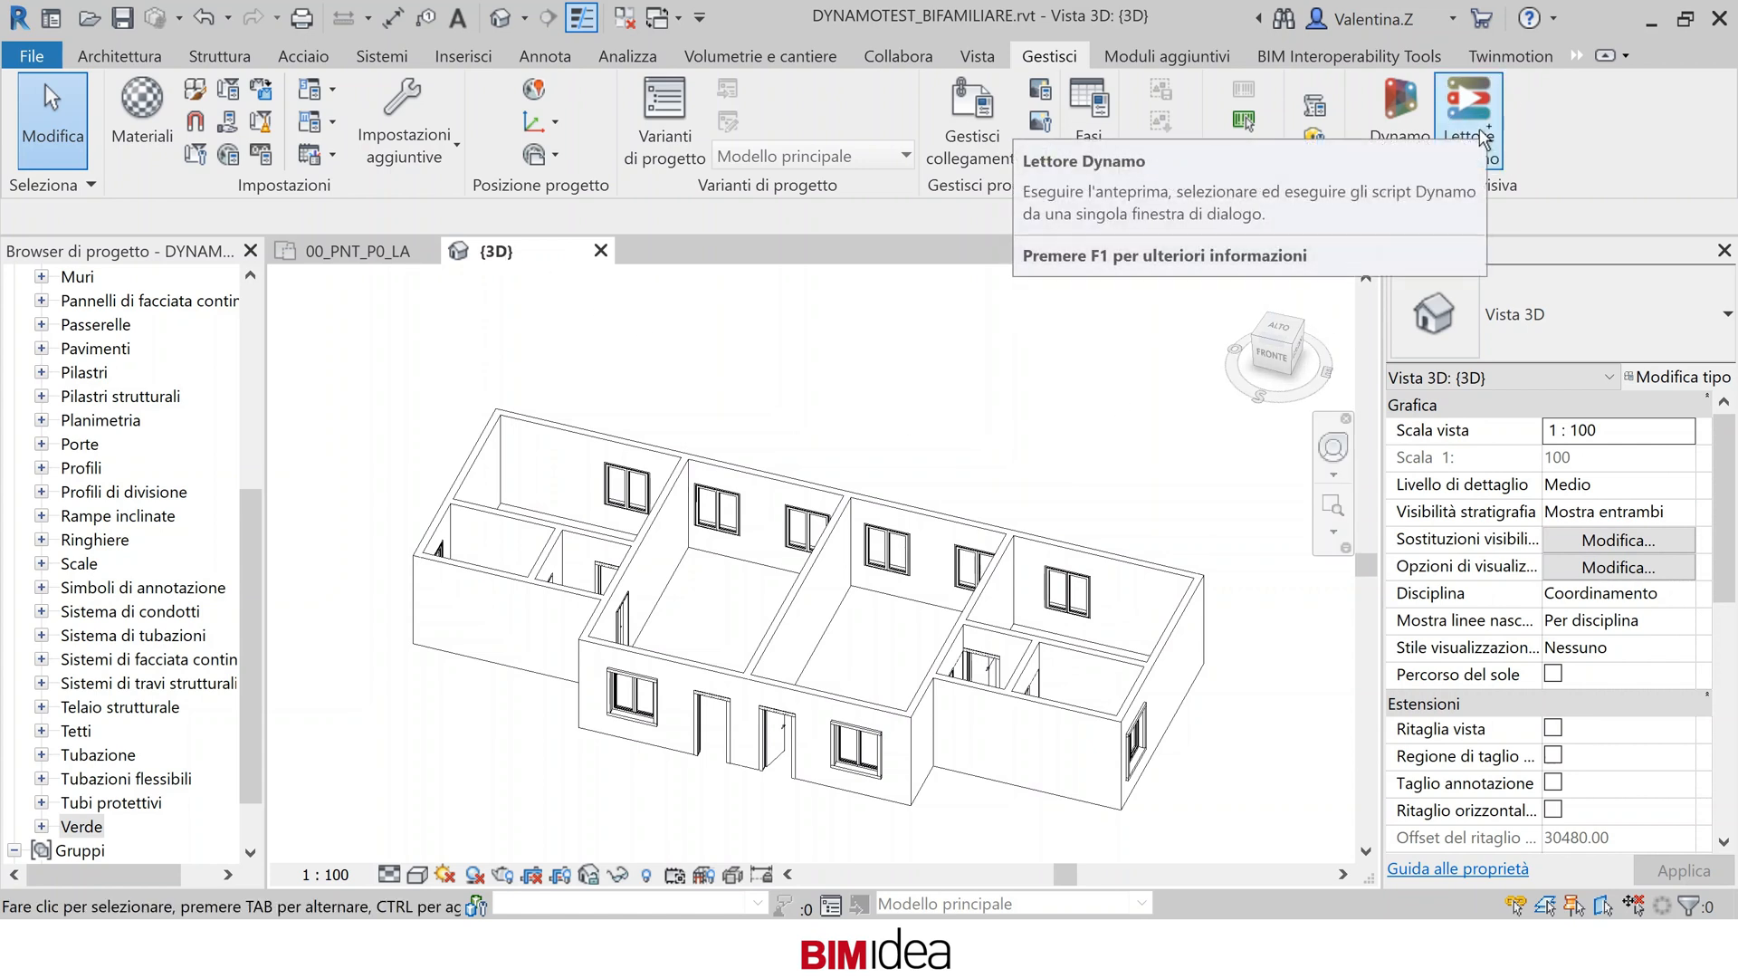
left_click(1482, 138)
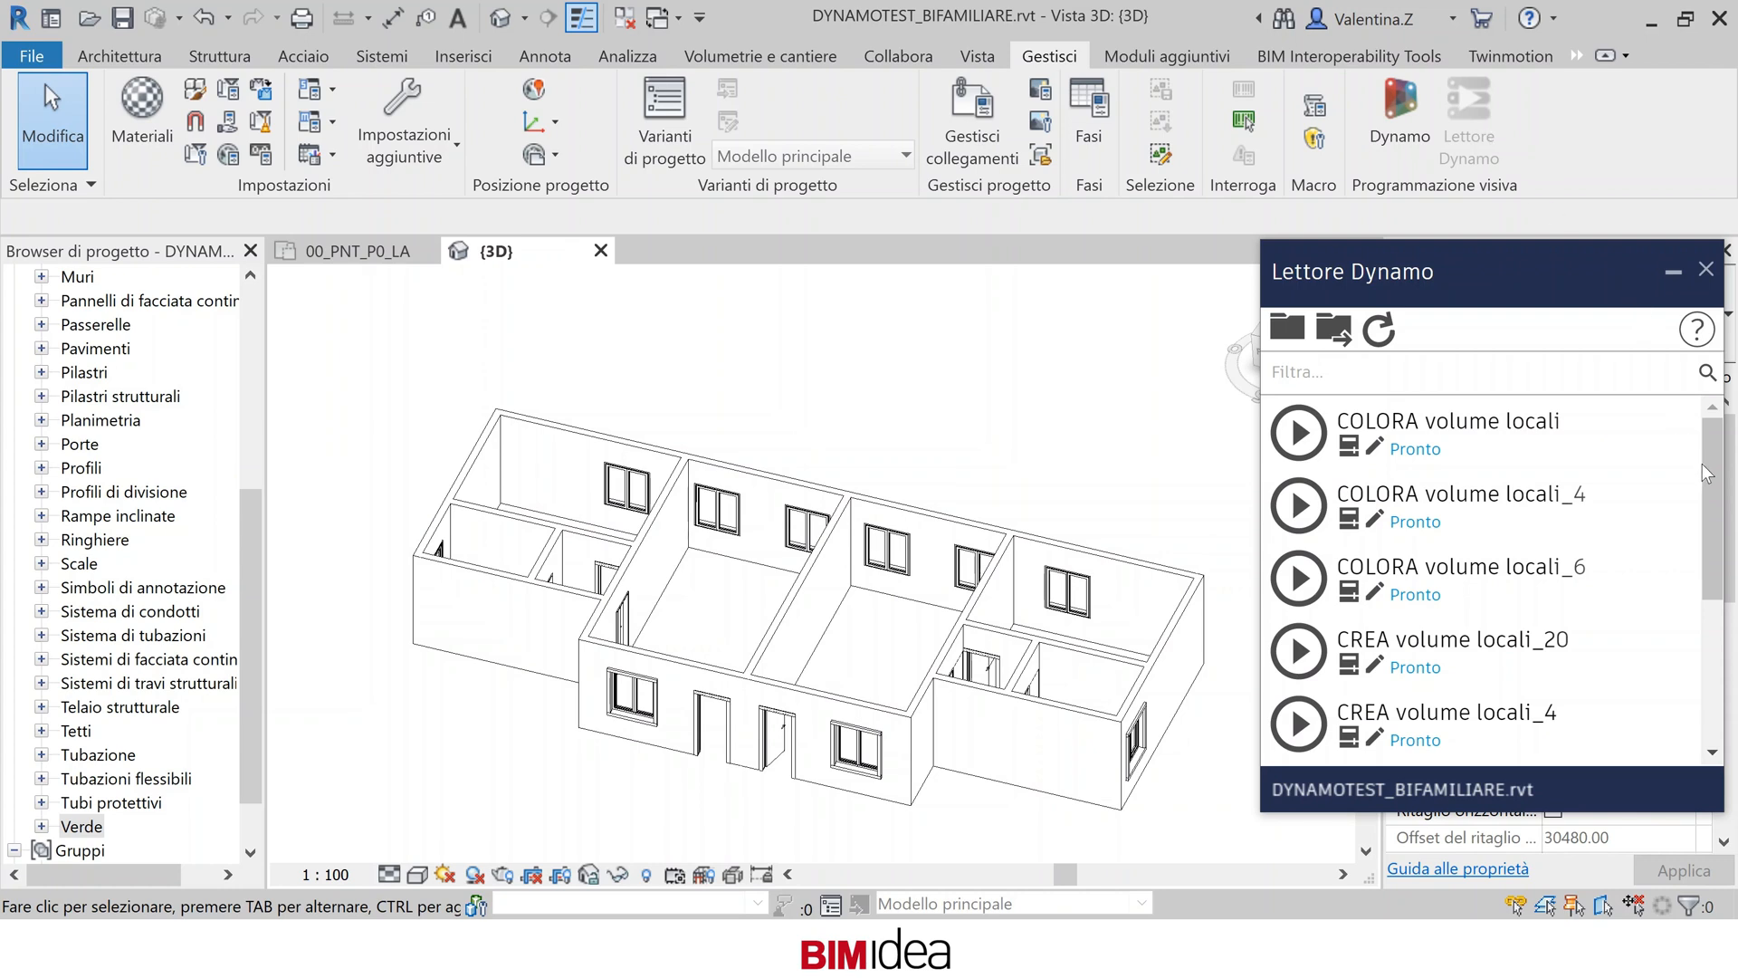
left_click_drag(1702, 464, 1727, 638)
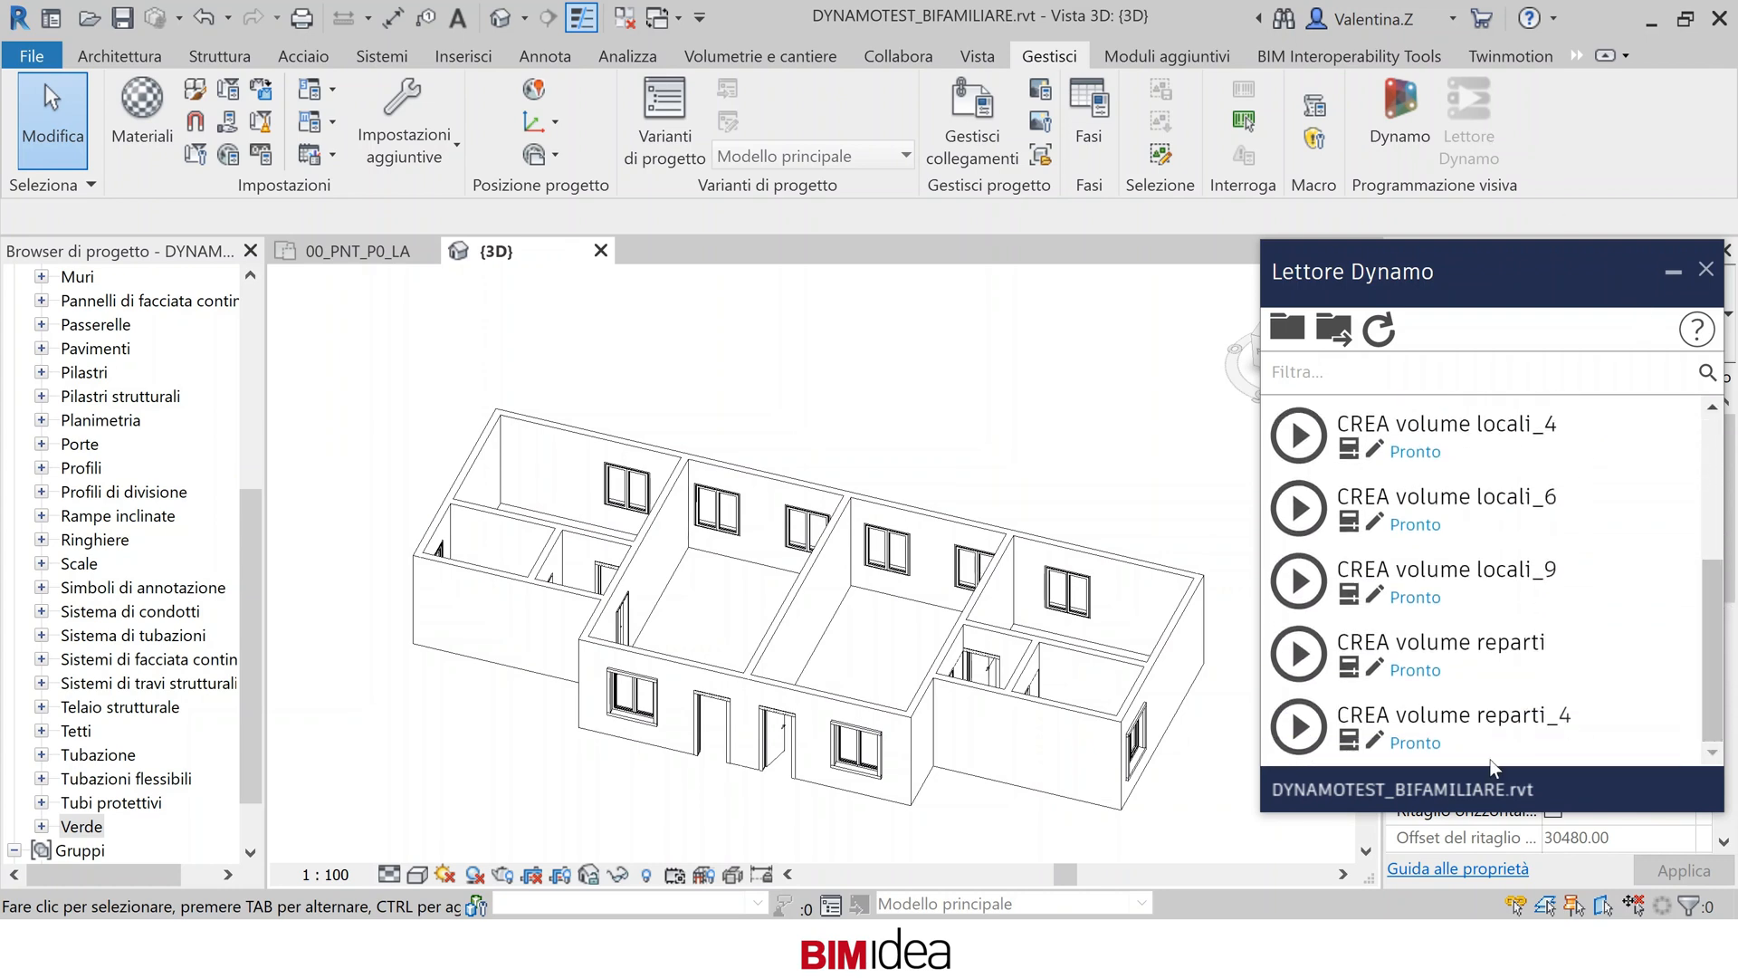
left_click(1301, 727)
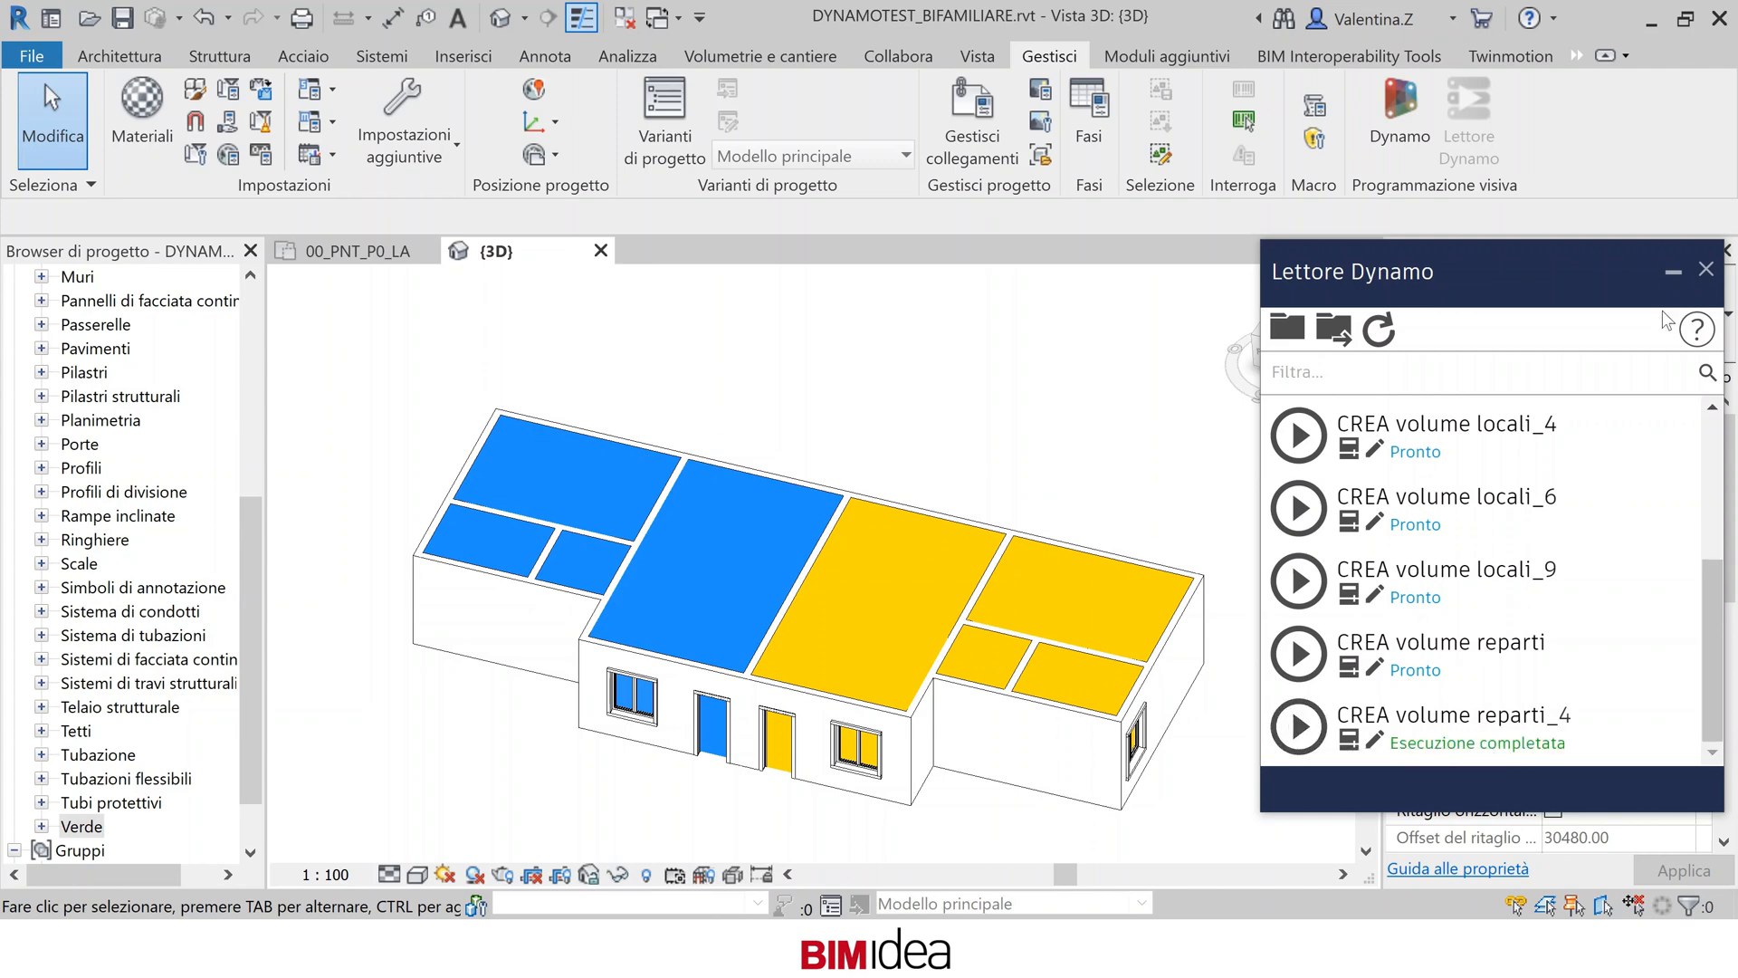
left_click(1706, 269)
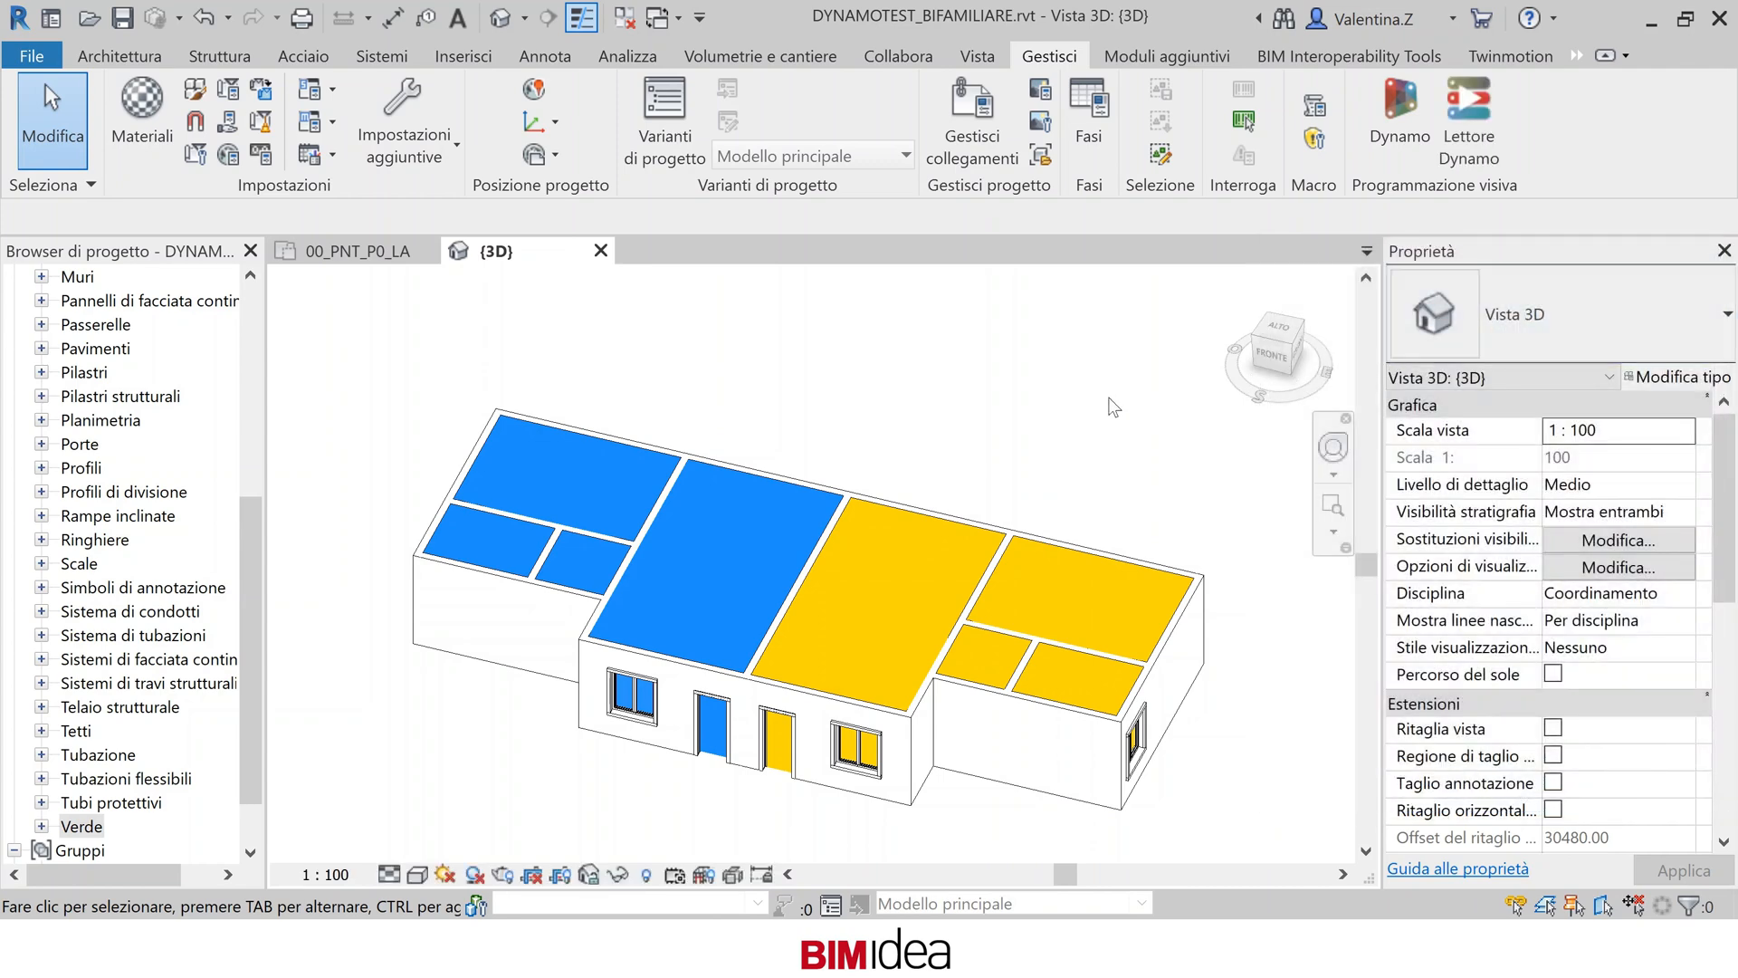
In the 3D view's visibility/graphics overrides, hide all model categories except Massa
key("v")
key("v")
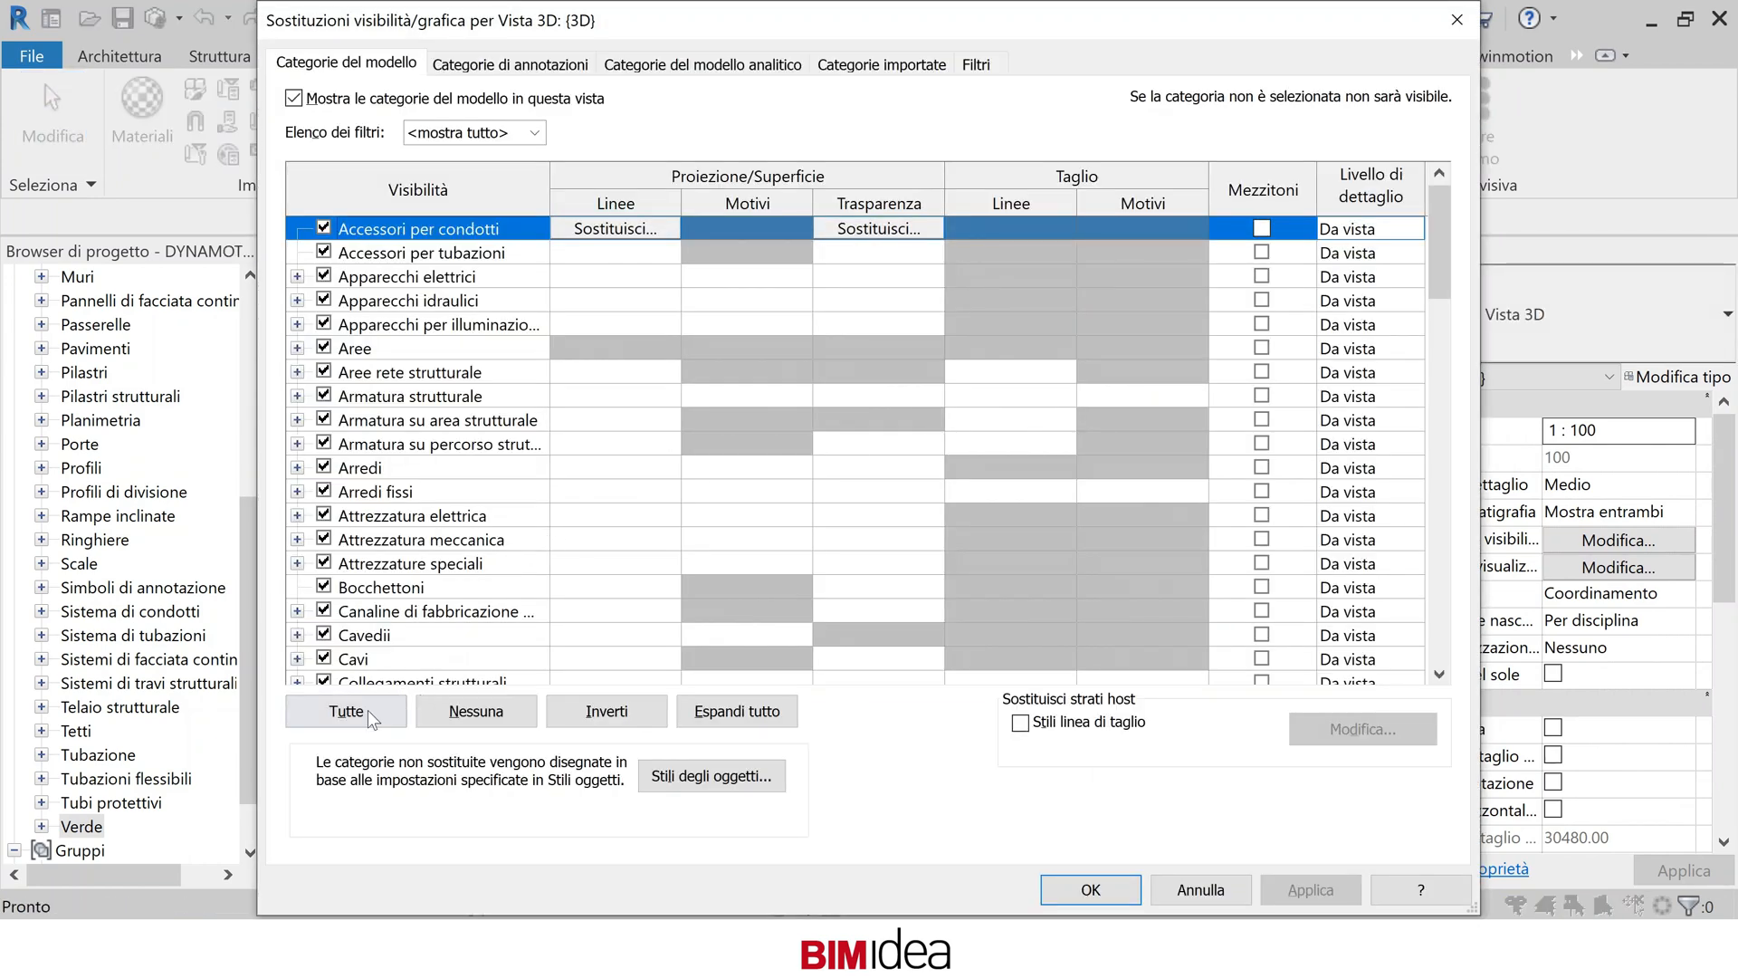
left_click(373, 715)
left_click(326, 657)
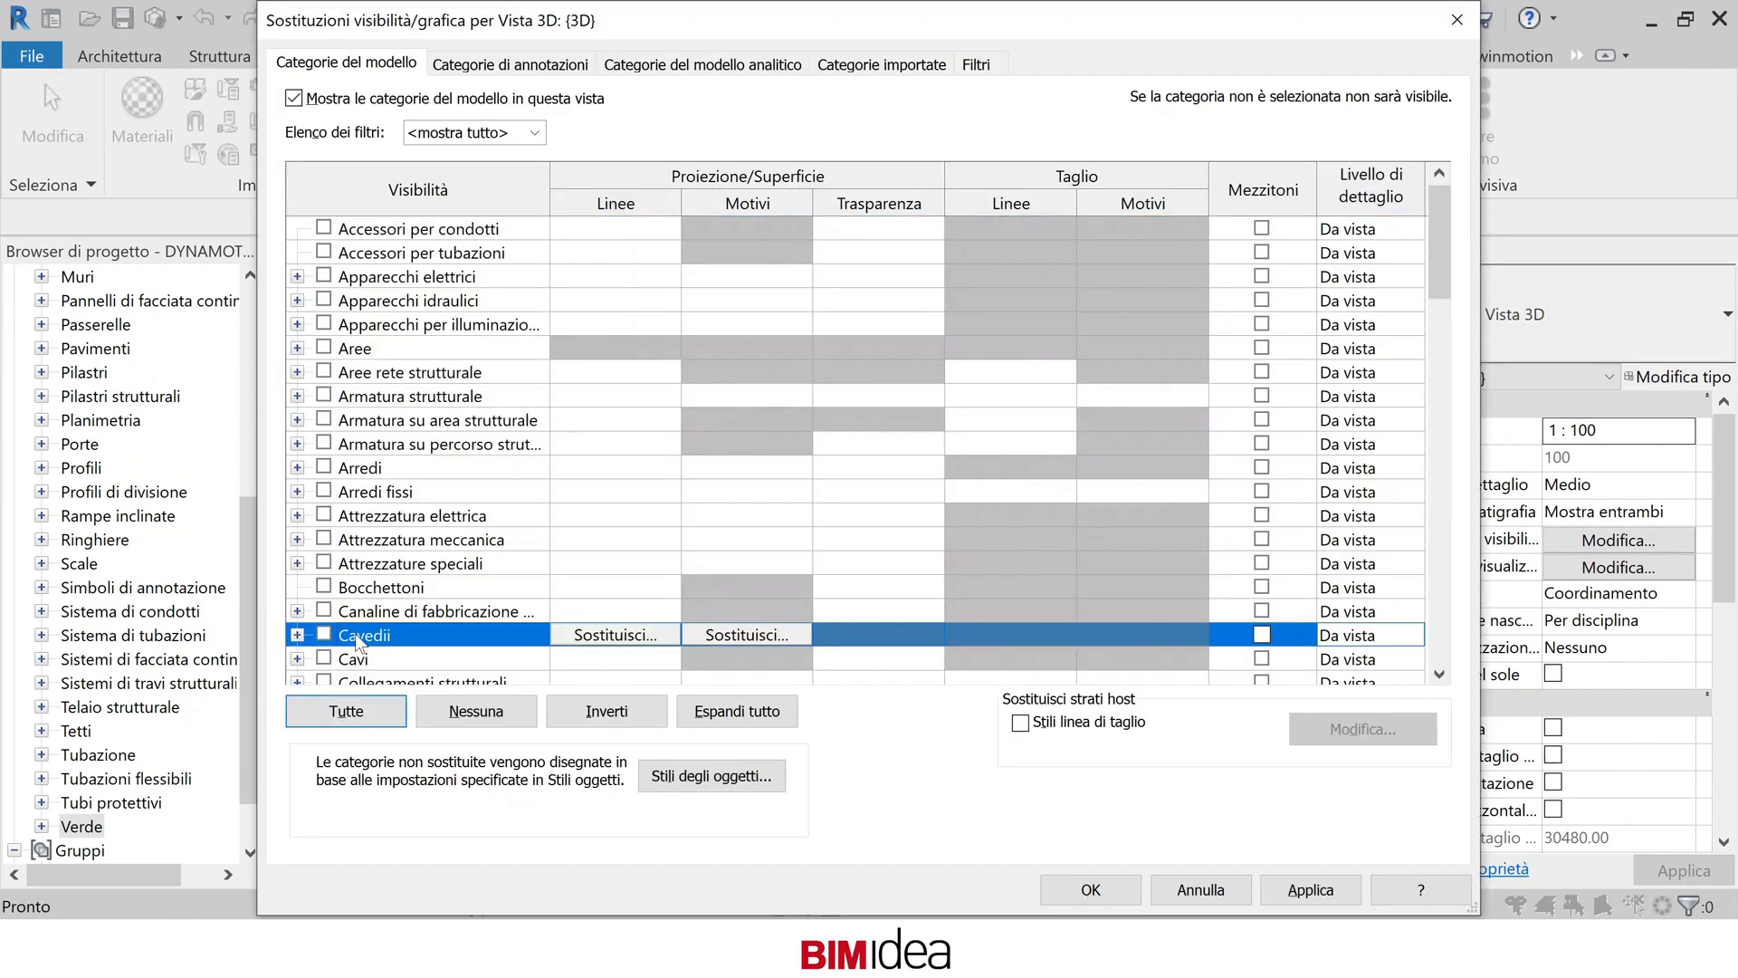
left_click(324, 659)
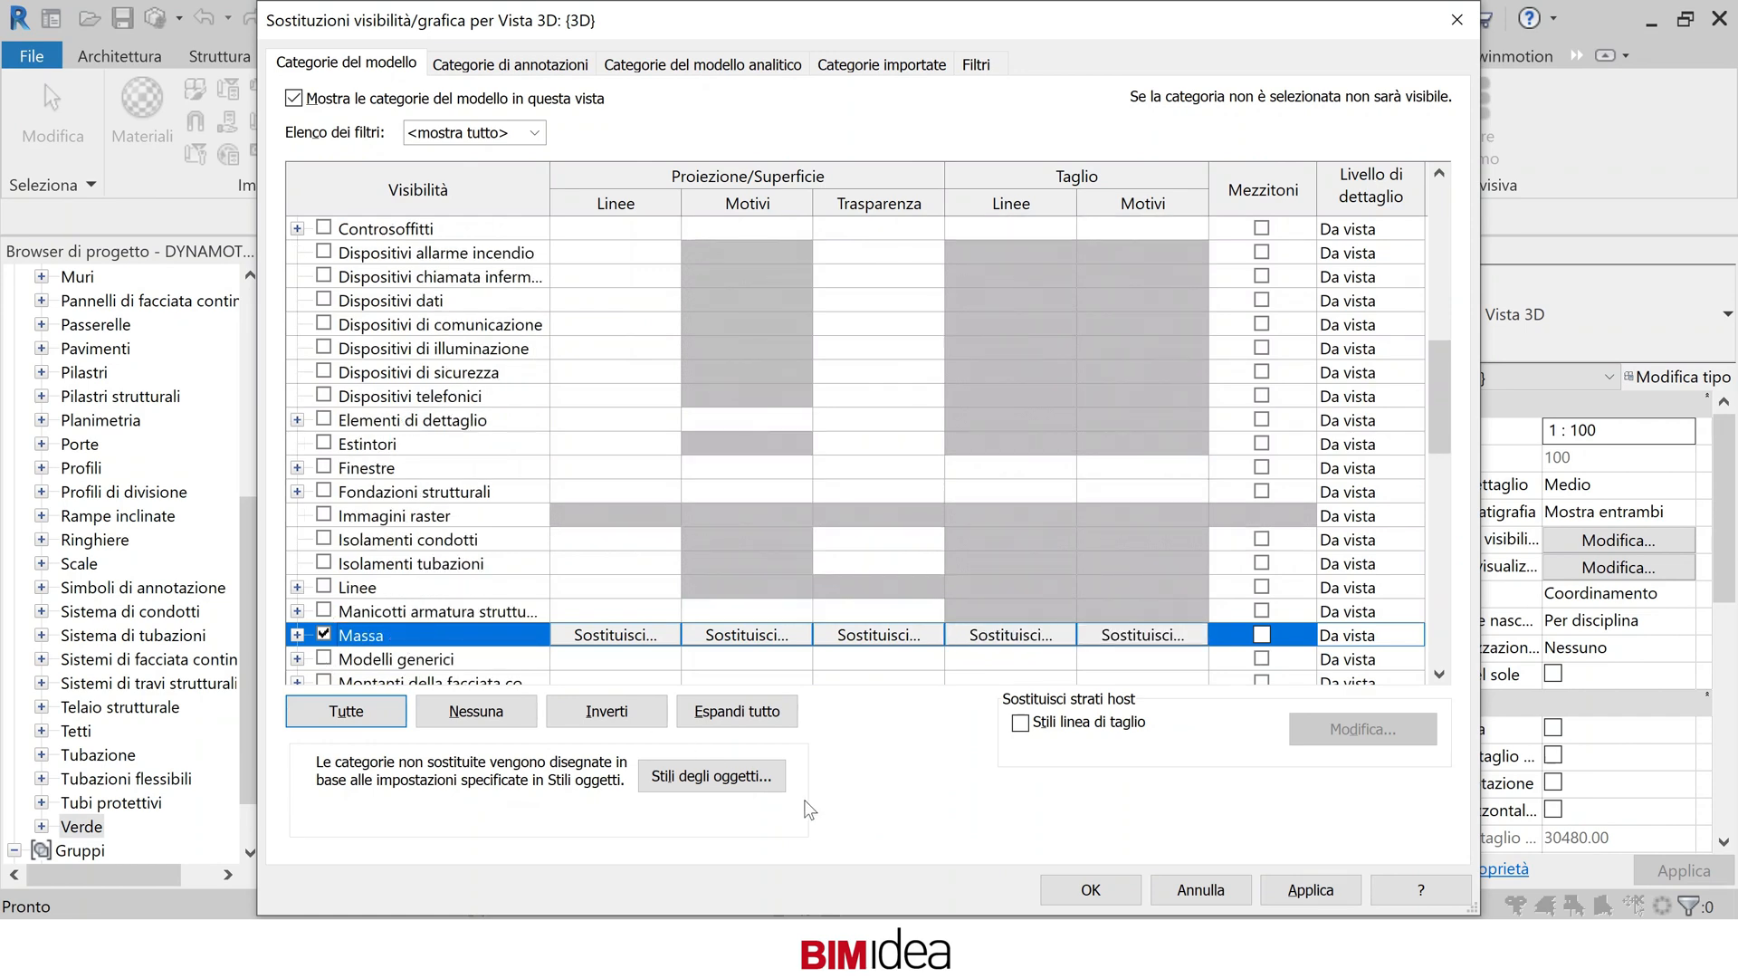
left_click(1055, 889)
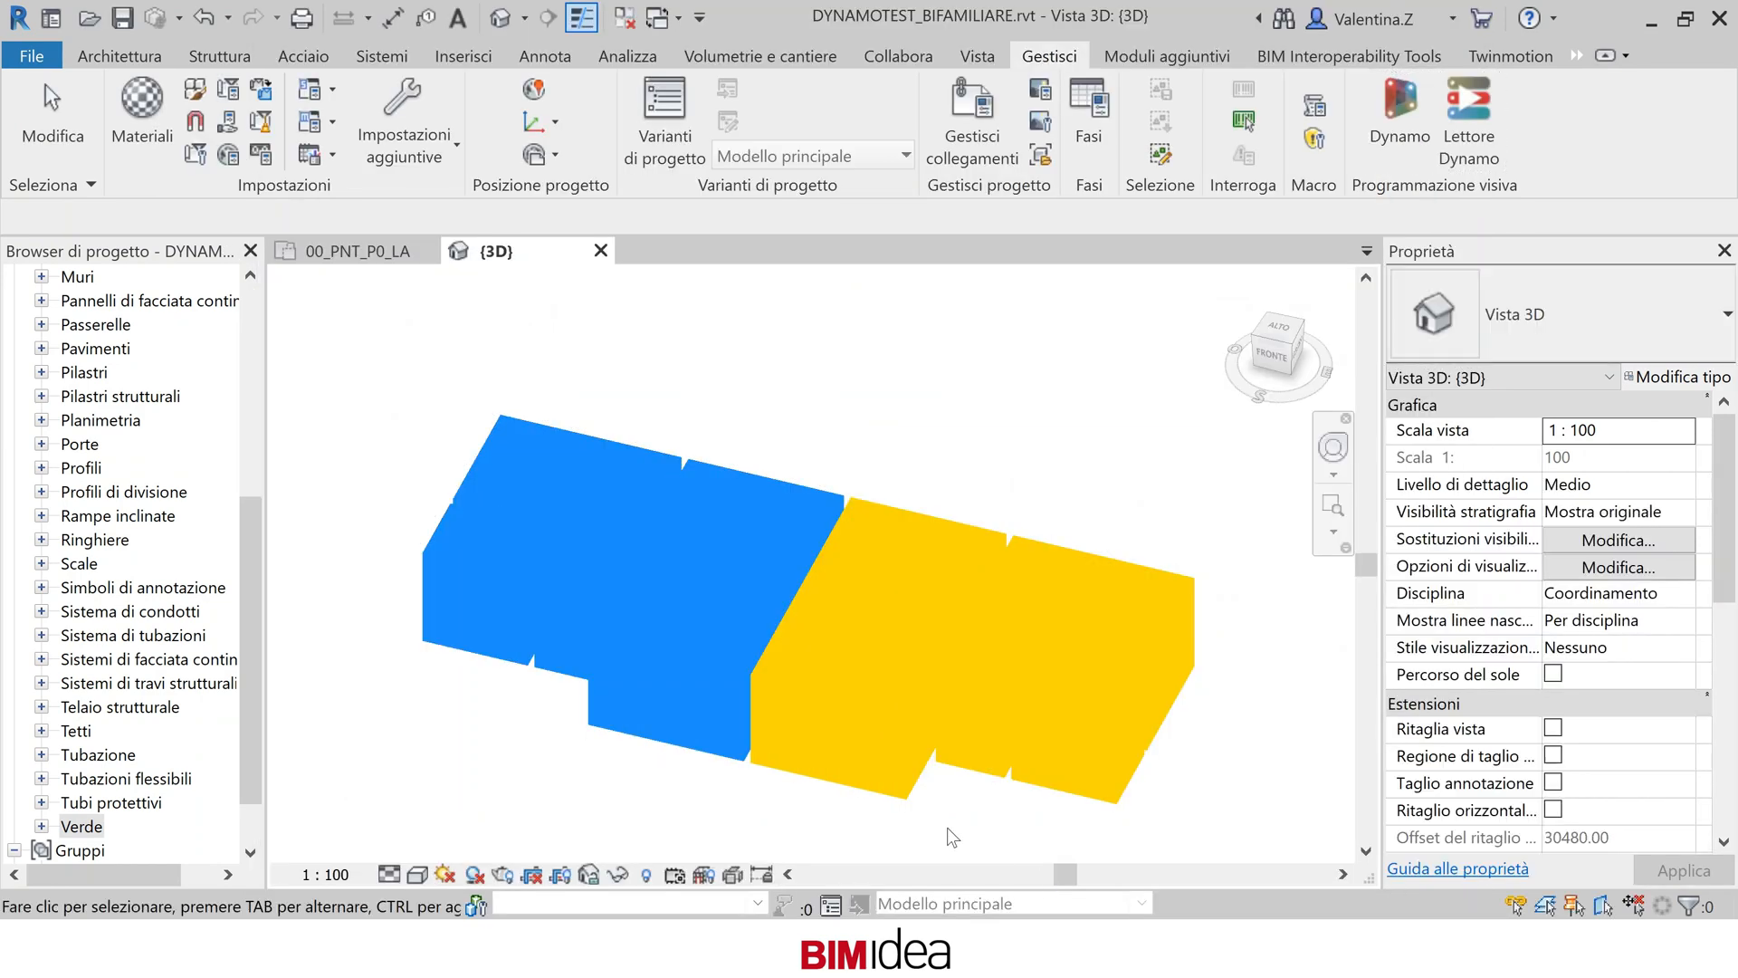
Inspect the Unità B masses of rooms 5, 6 and 7 individually and view the coloured volumes from another angle
left_click(842, 791)
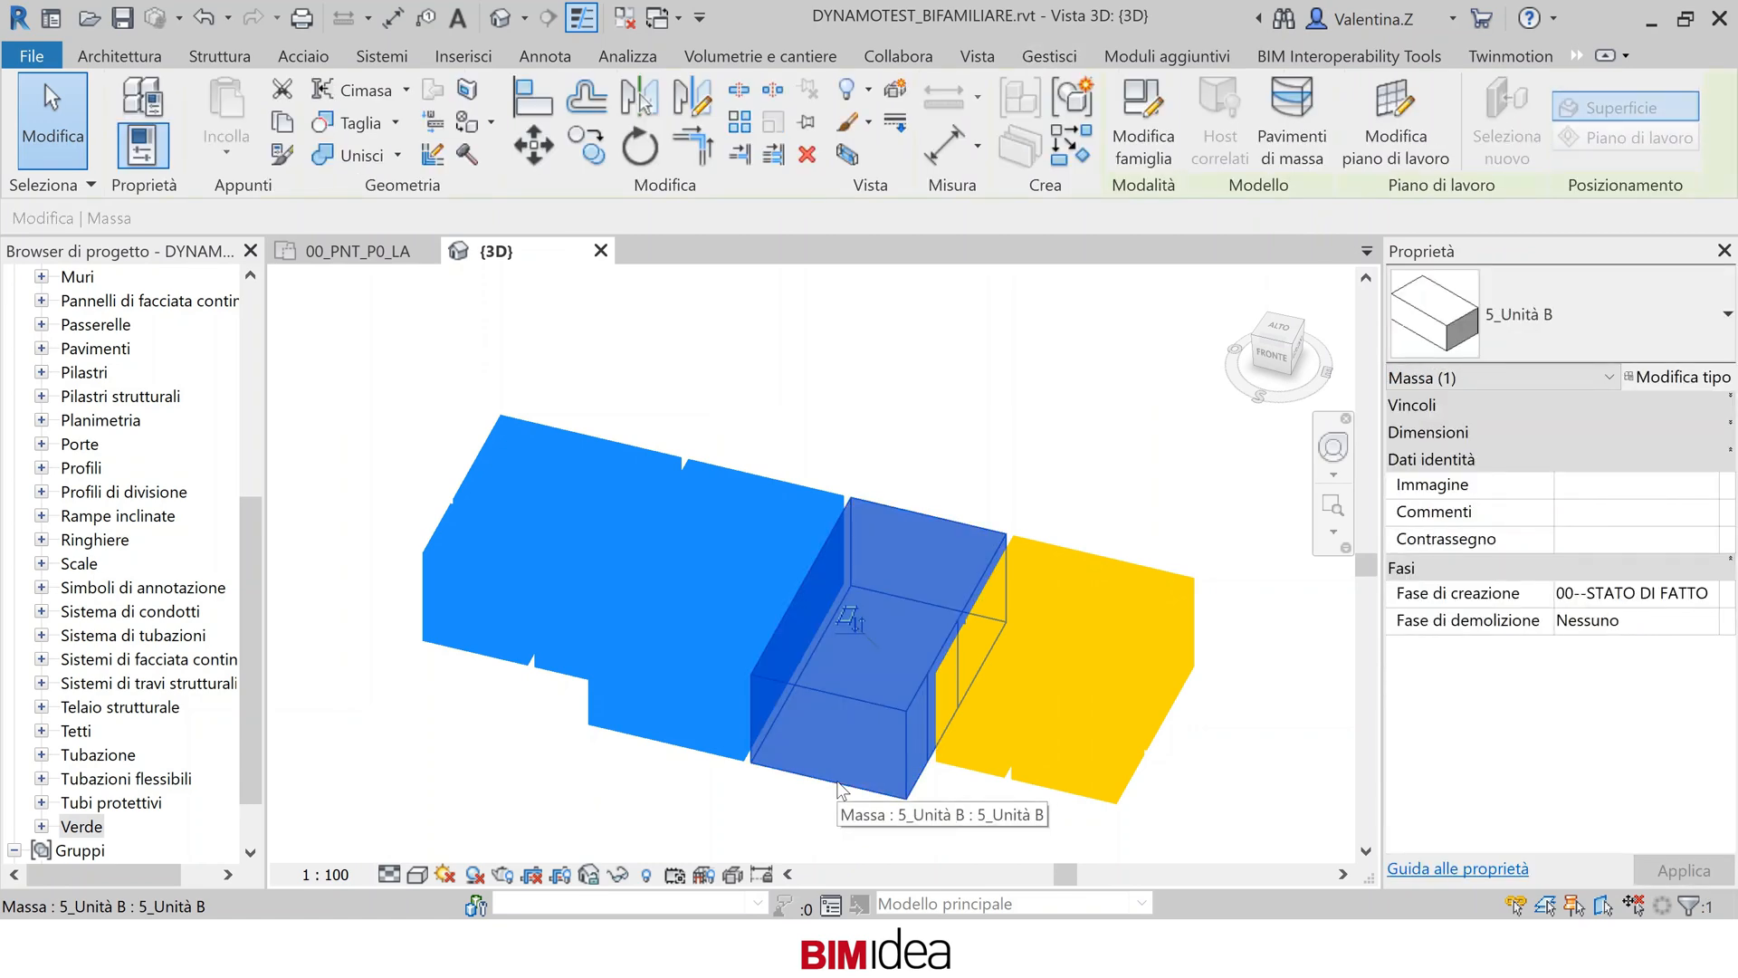
left_click(994, 786)
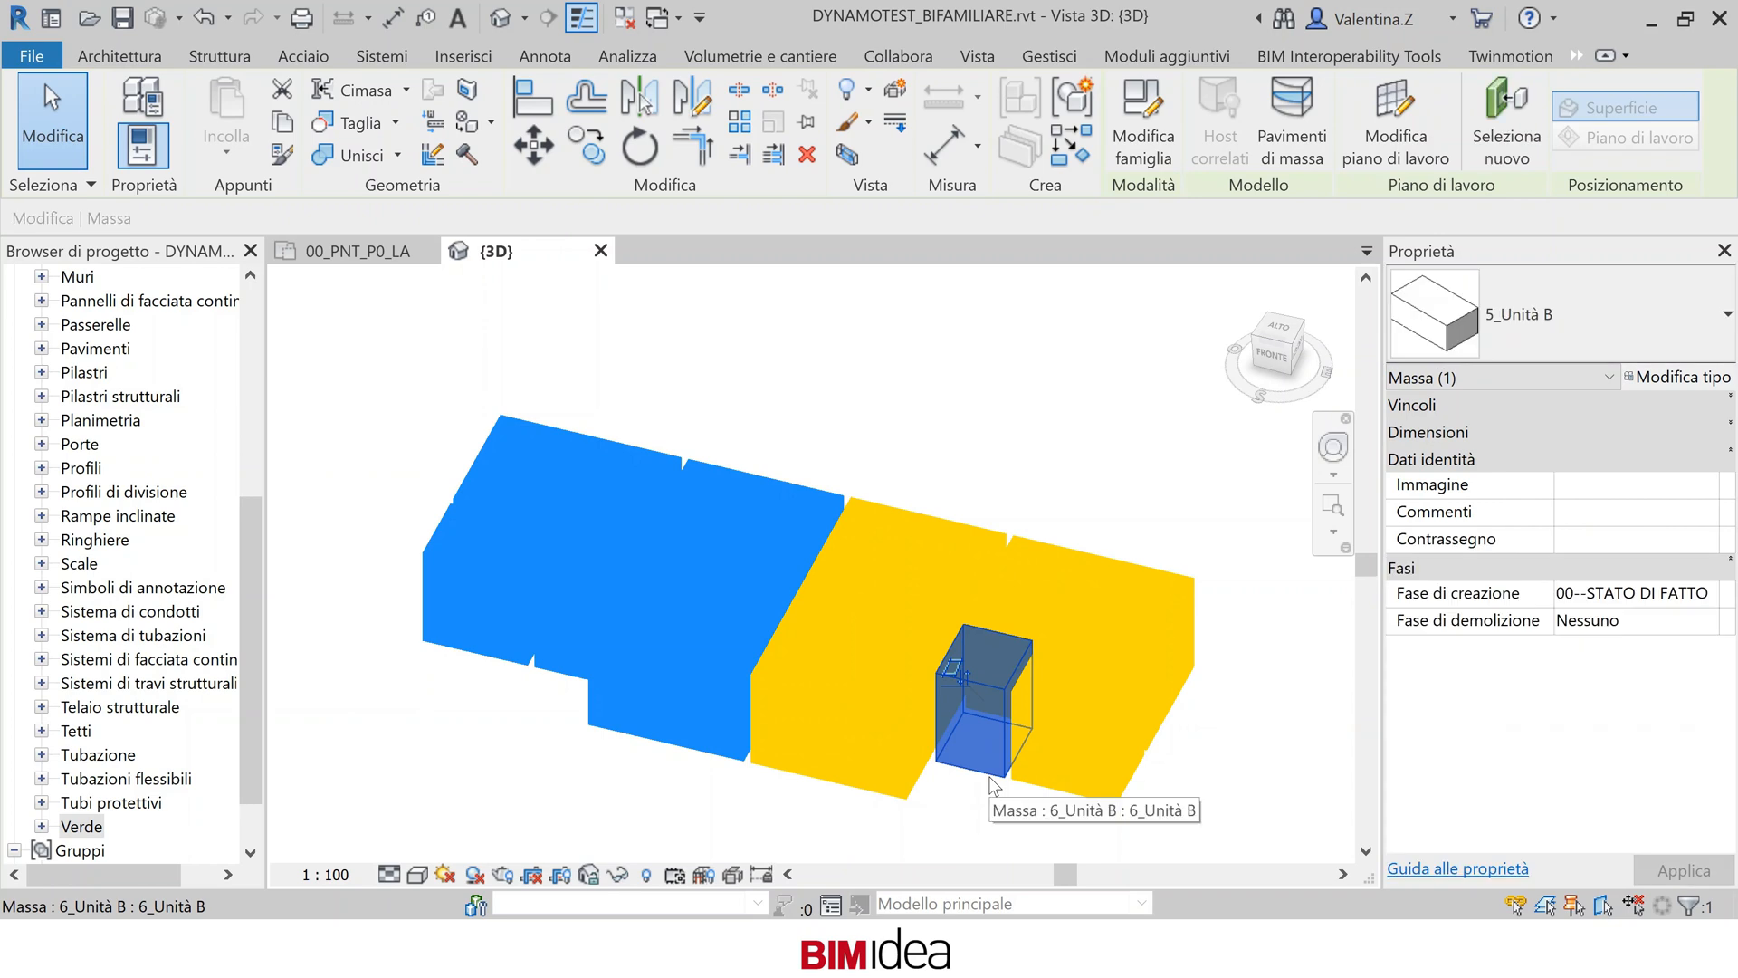
left_click(1063, 780)
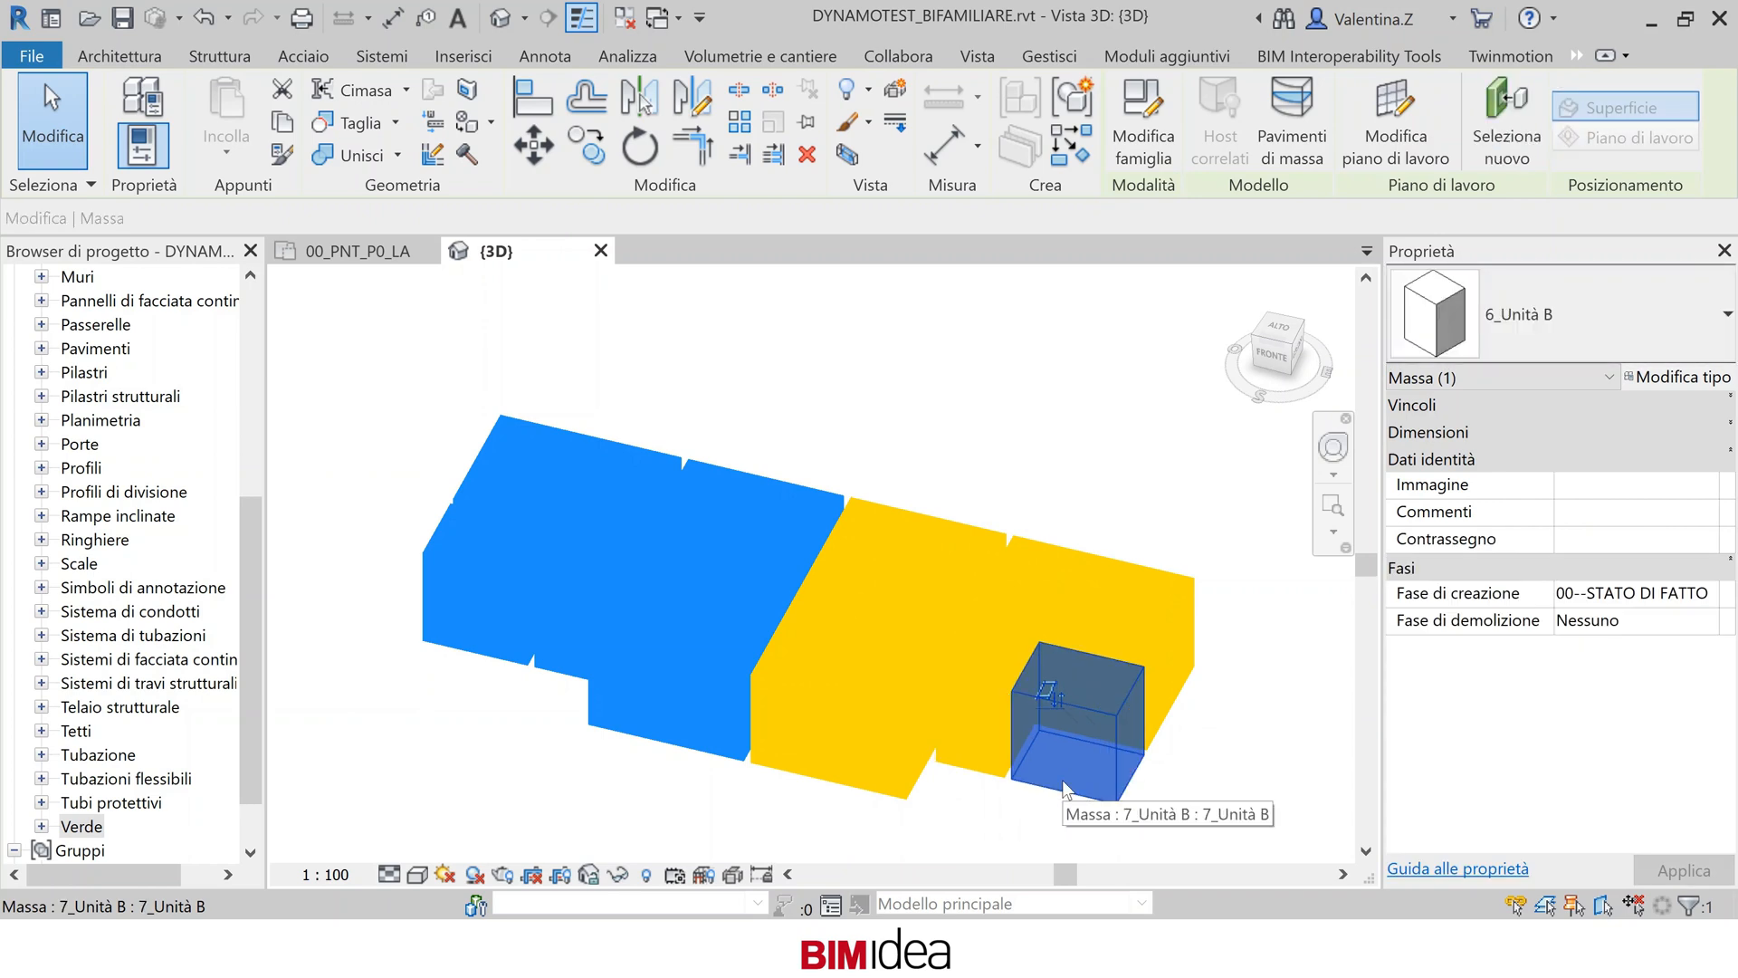
left_click(1197, 788)
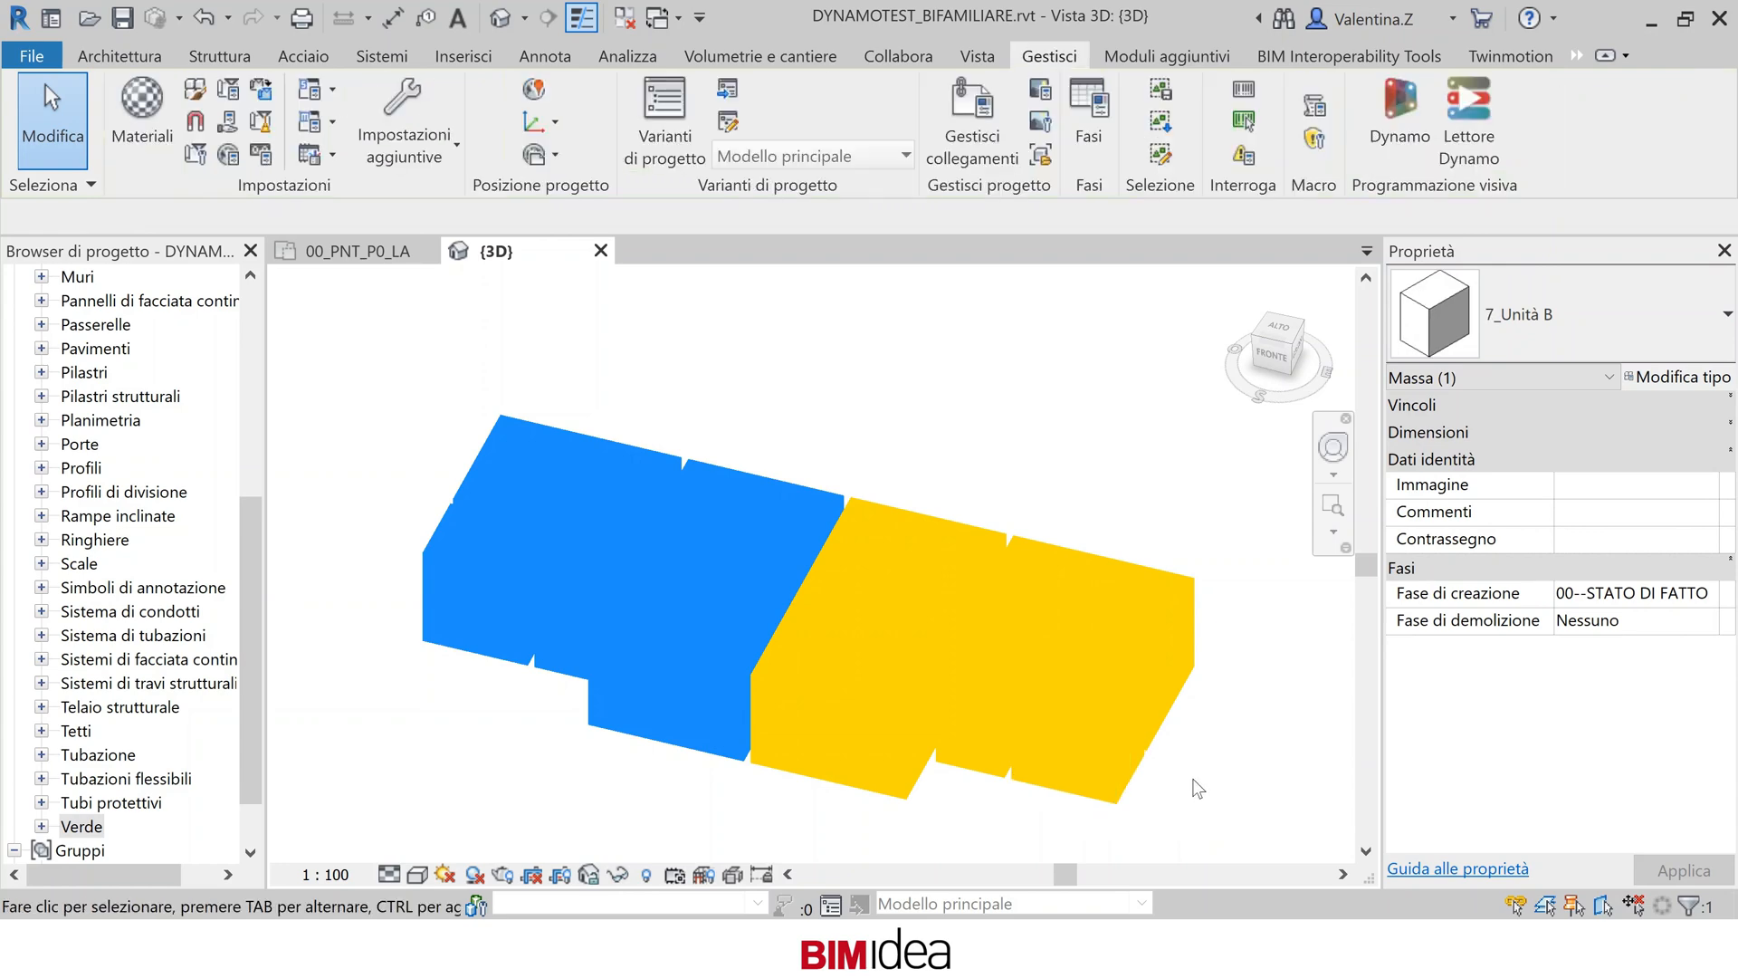
middle_click_drag(751, 797, 904, 737, "shift")
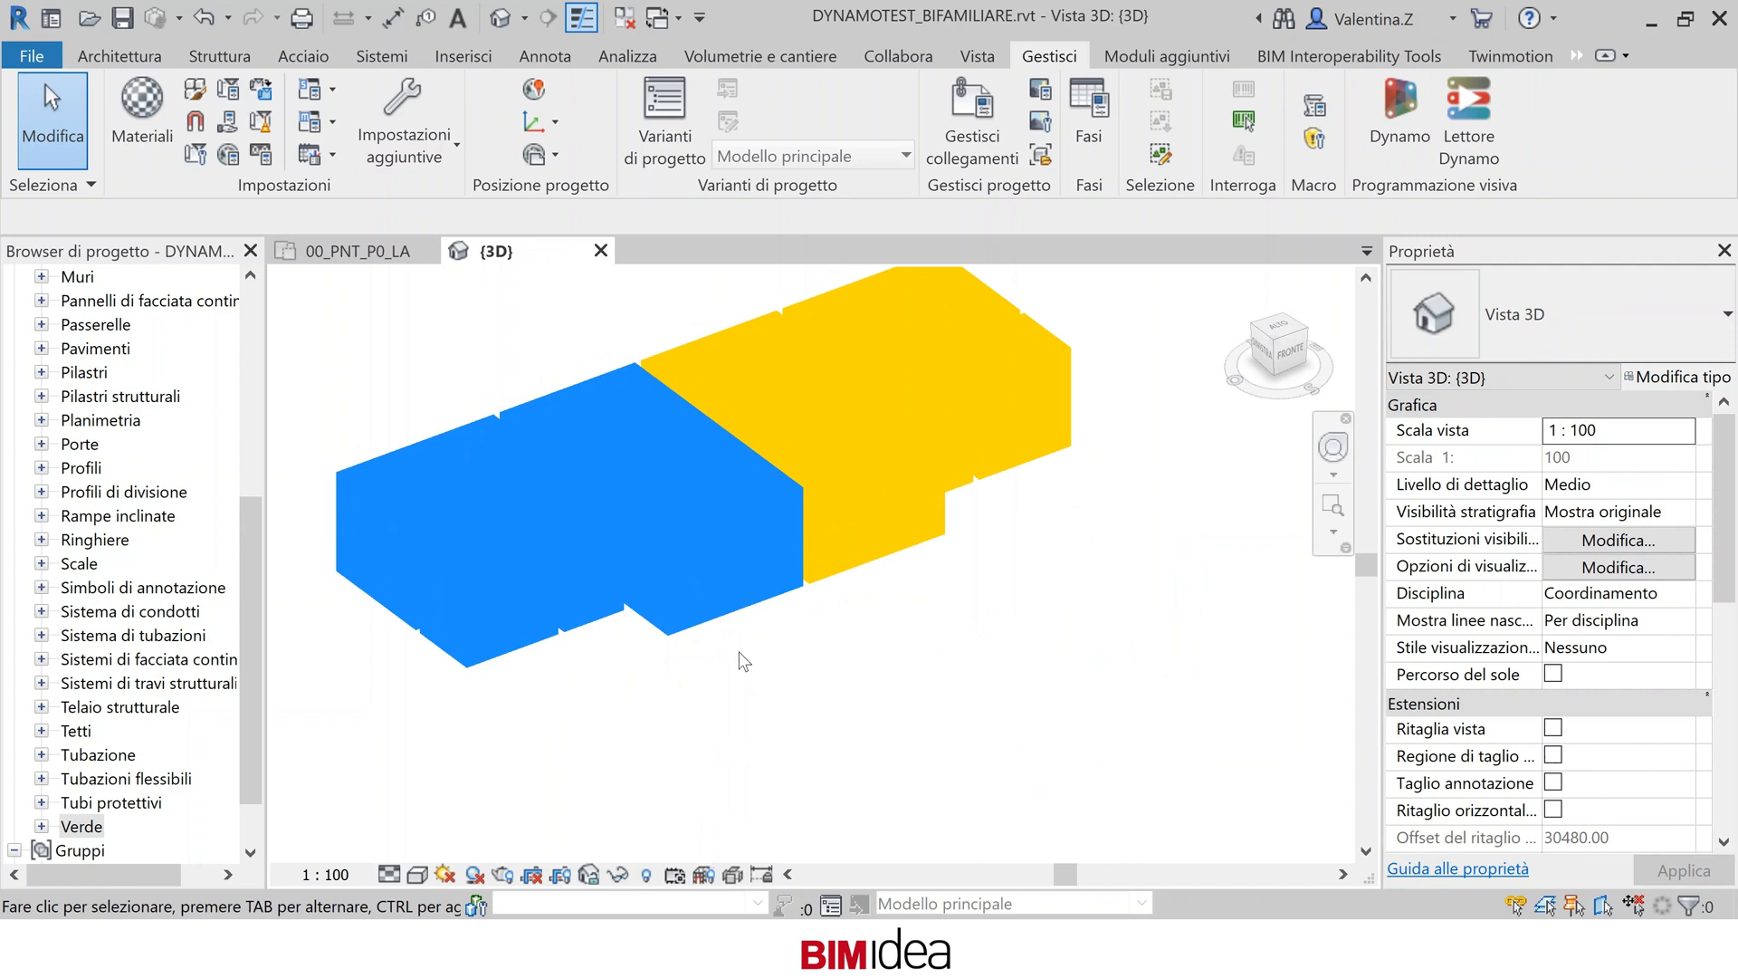
middle_click_drag(743, 661, 785, 757)
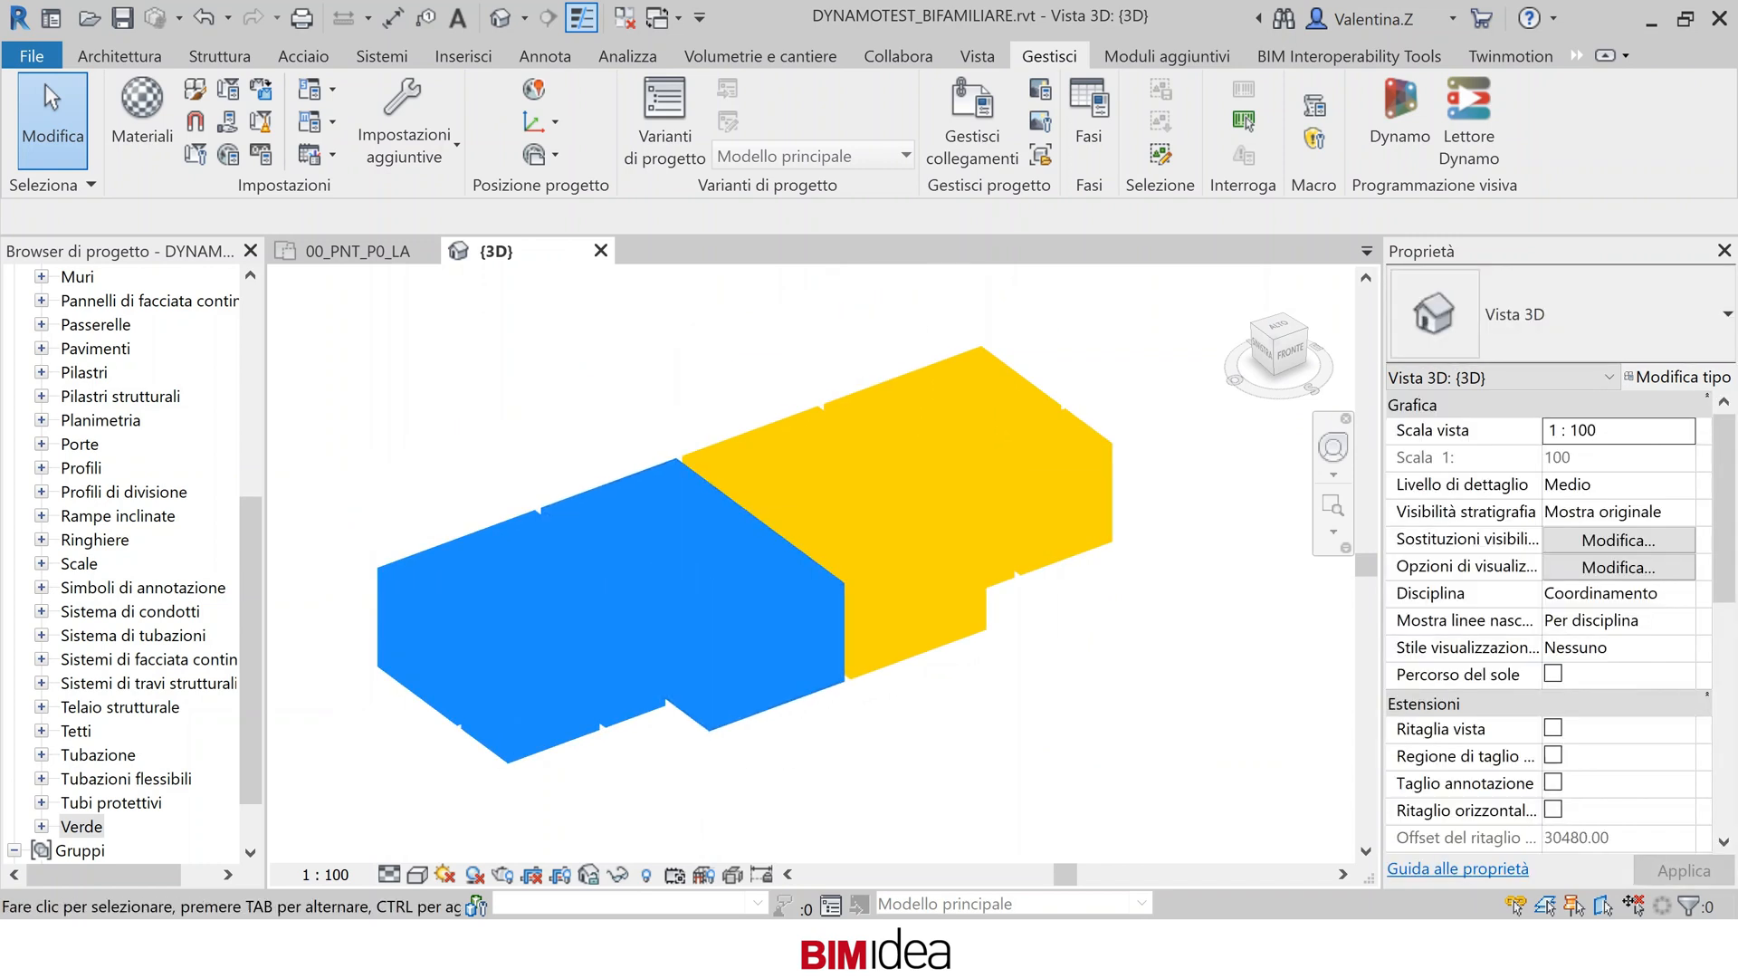